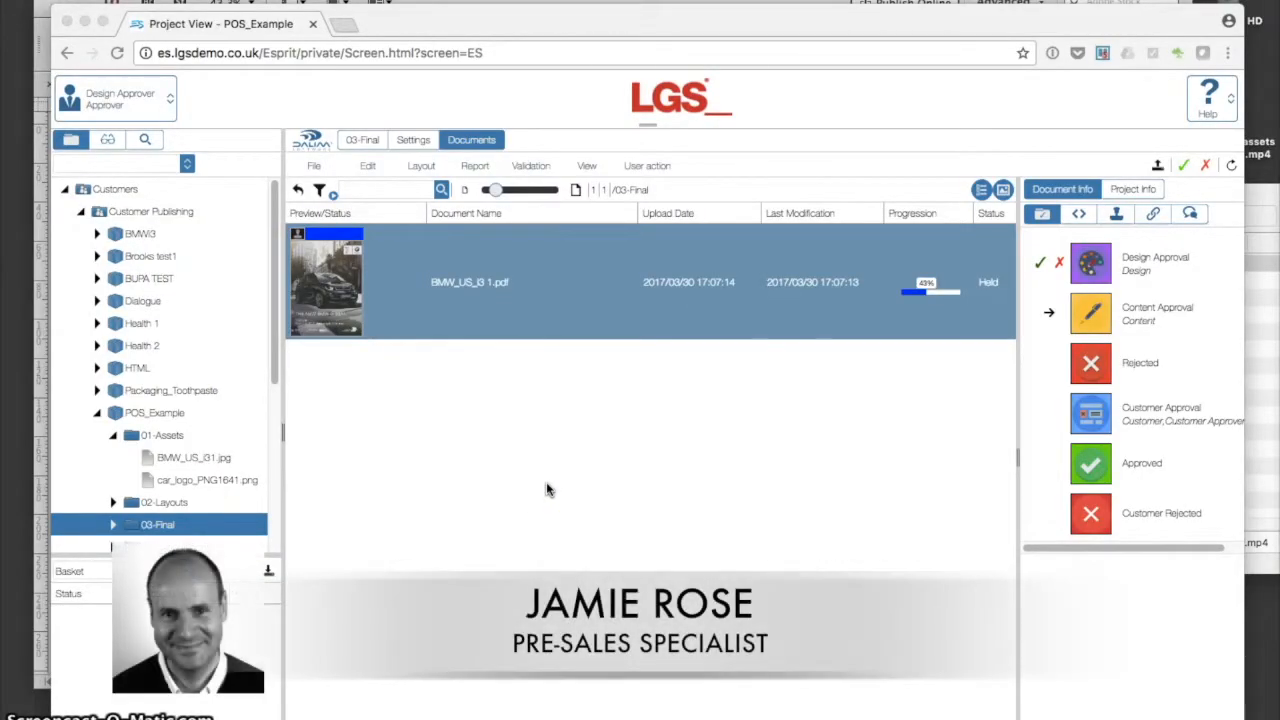
Open BMW_US_i3 1.pdf from the 03-Final folder for proof viewing
left_click(357, 245)
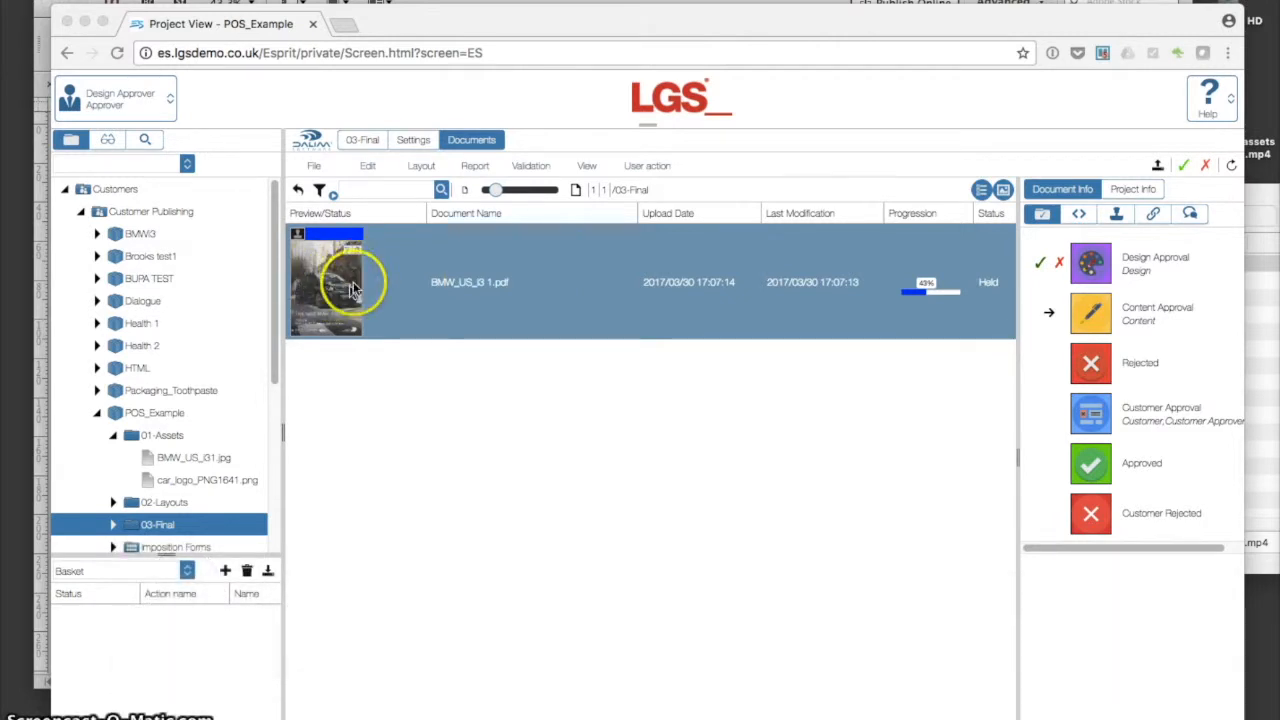
left_click(486, 371)
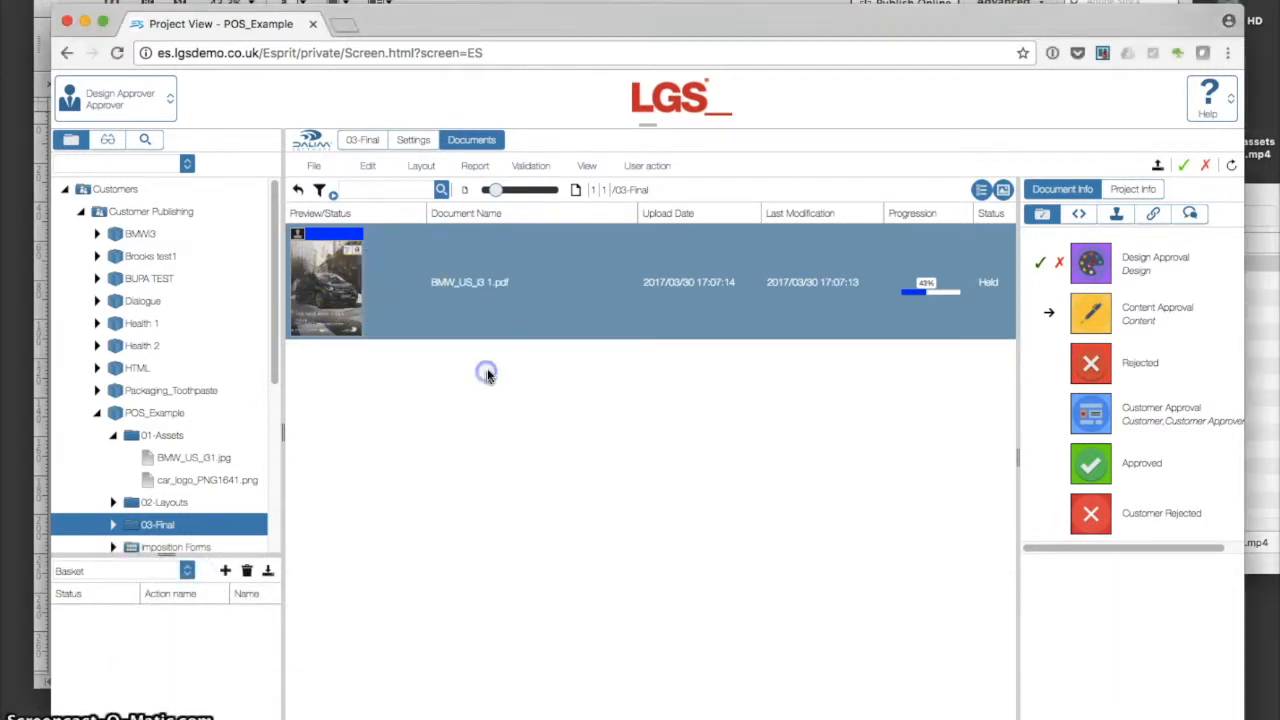
double_click(340, 291)
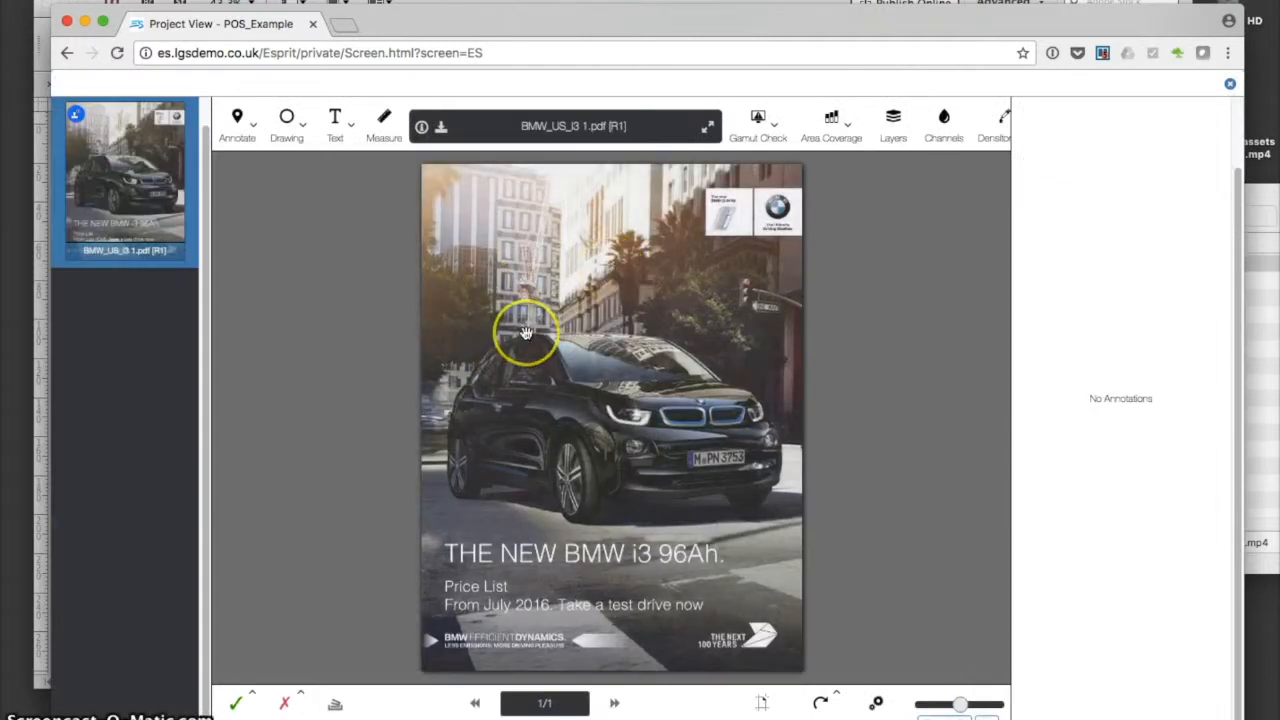
Examine the BMW i3 proof at close range, checking the headline lettering, the car image and the overall page
scroll(540, 345, "up", 5)
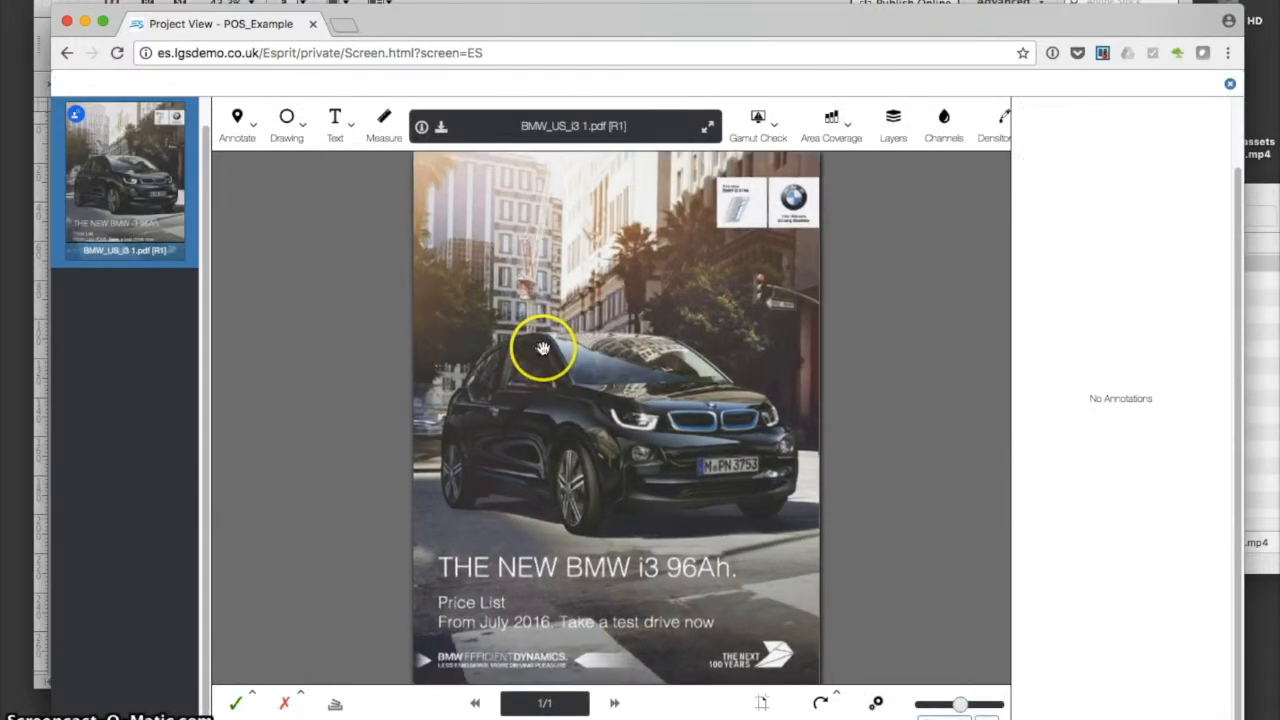
scroll(568, 452, "up", 6)
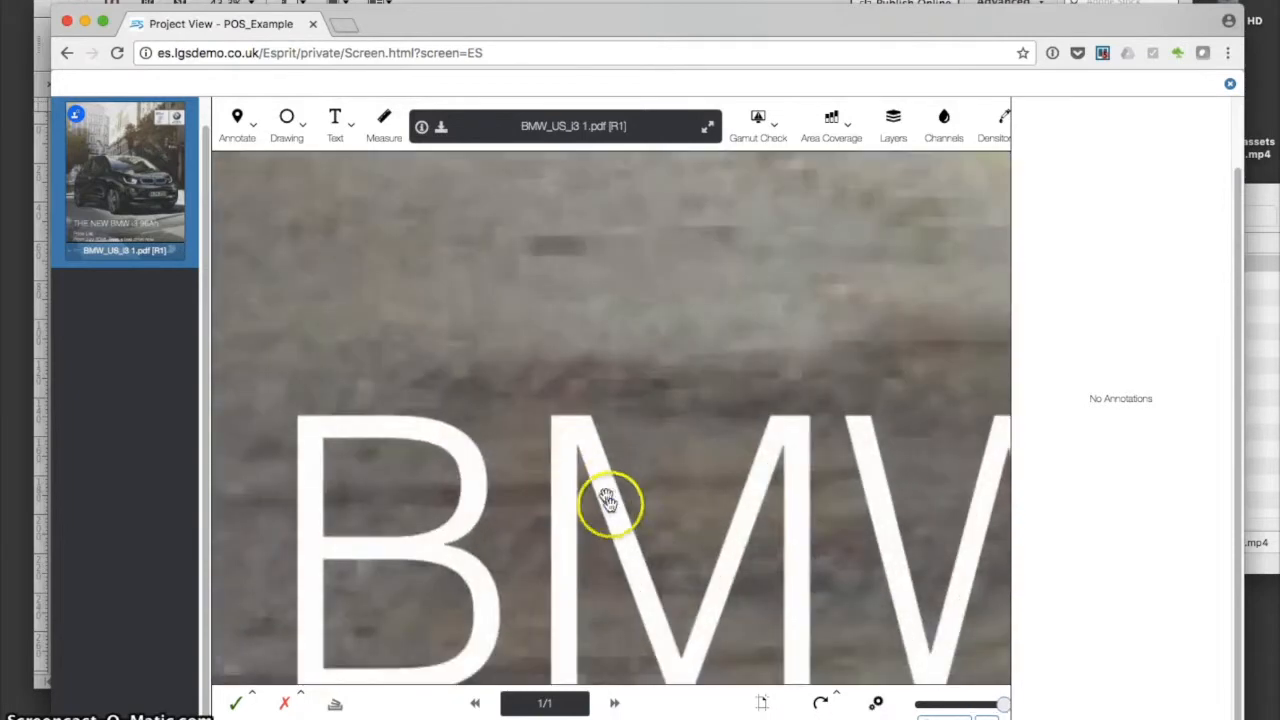
left_click_drag(608, 500, 586, 398)
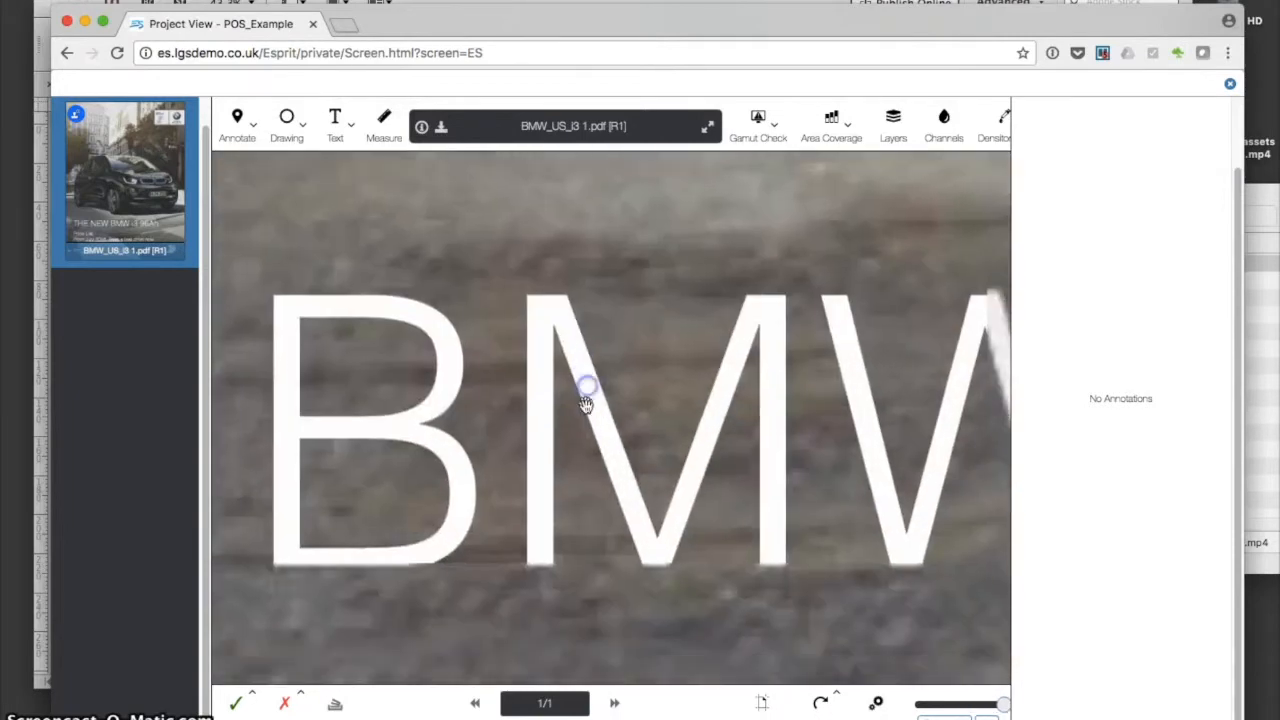
scroll(594, 423, "down", 4)
scroll(596, 426, "down", 4)
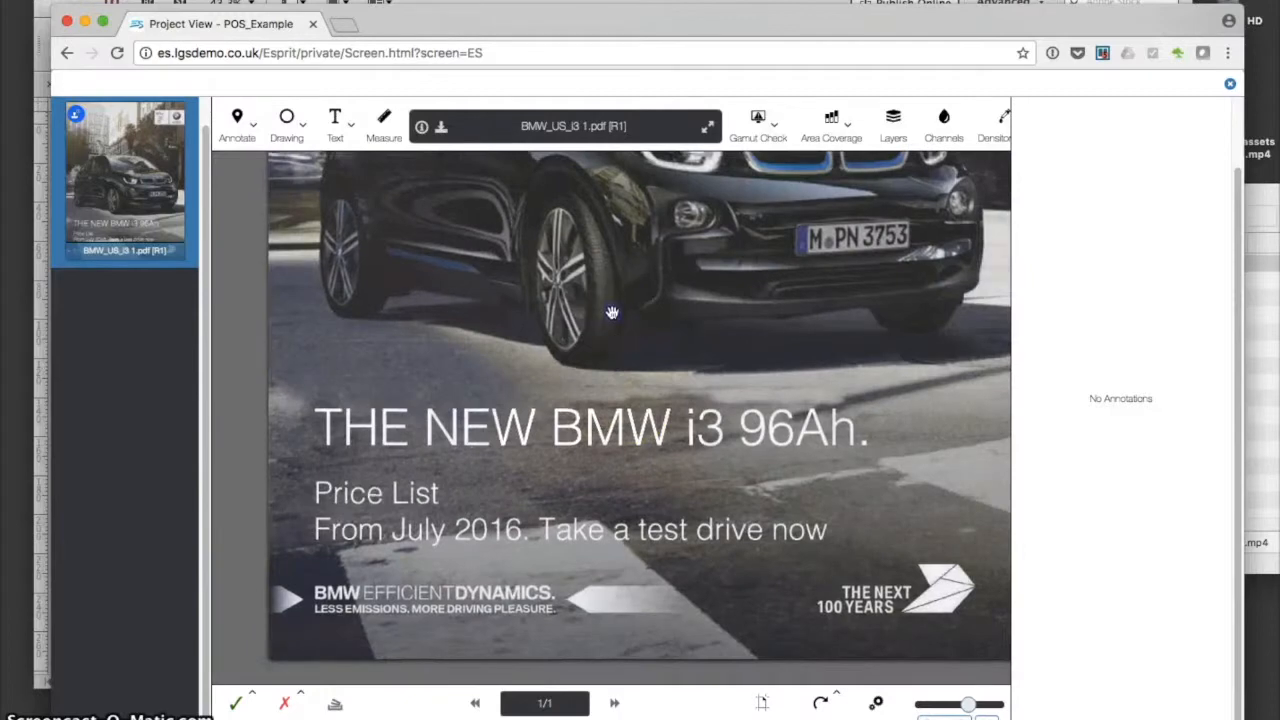
left_click_drag(616, 310, 587, 431)
scroll(587, 431, "down", 3)
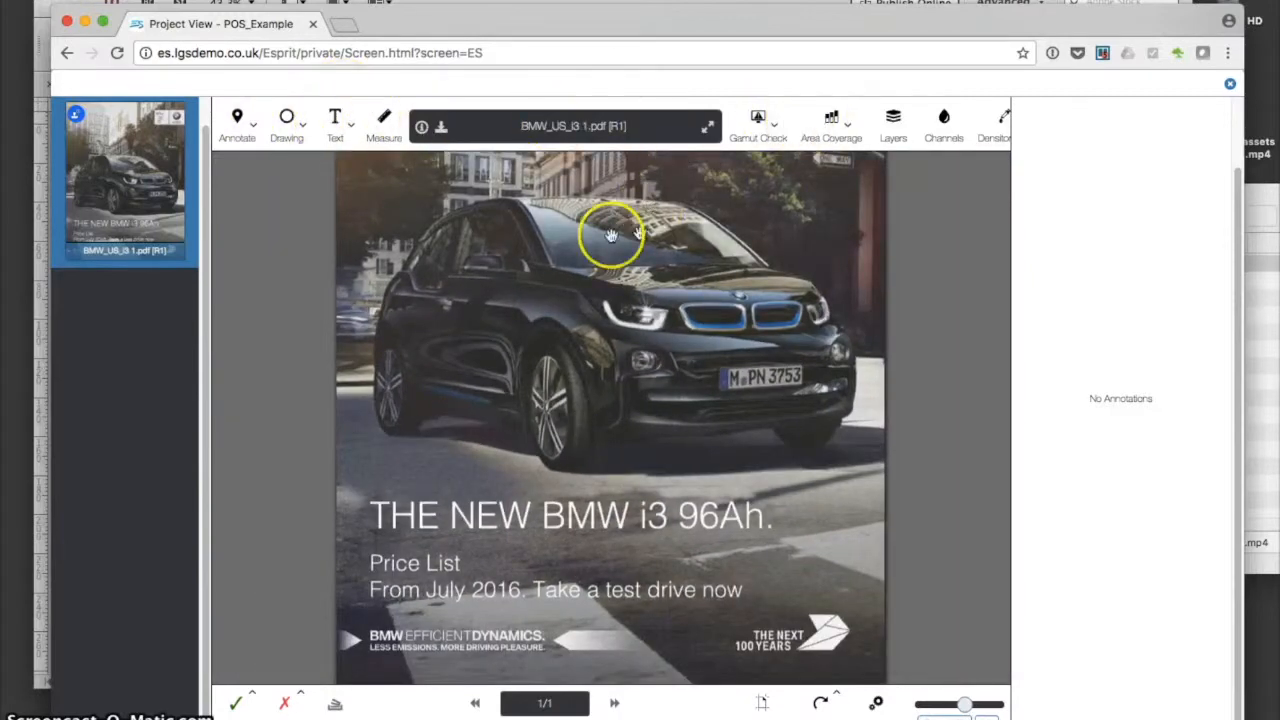
scroll(571, 300, "down", 2)
scroll(565, 383, "down", 4)
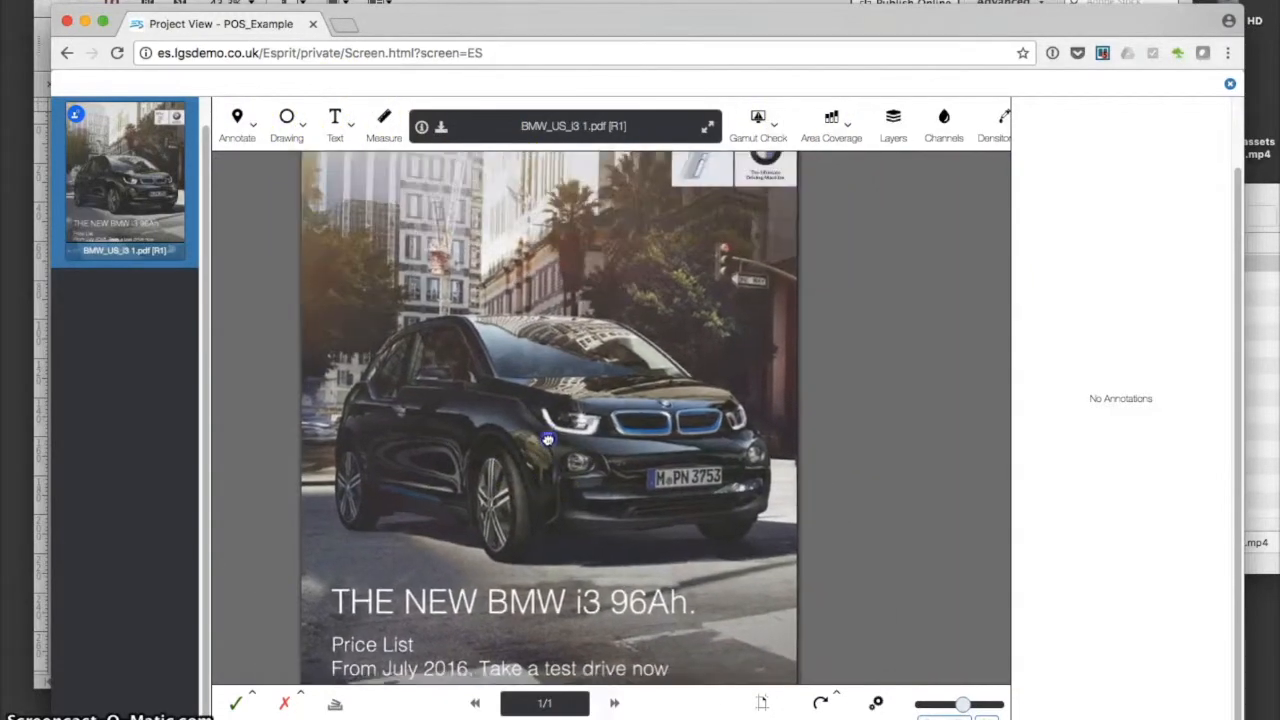
scroll(533, 378, "down", 2)
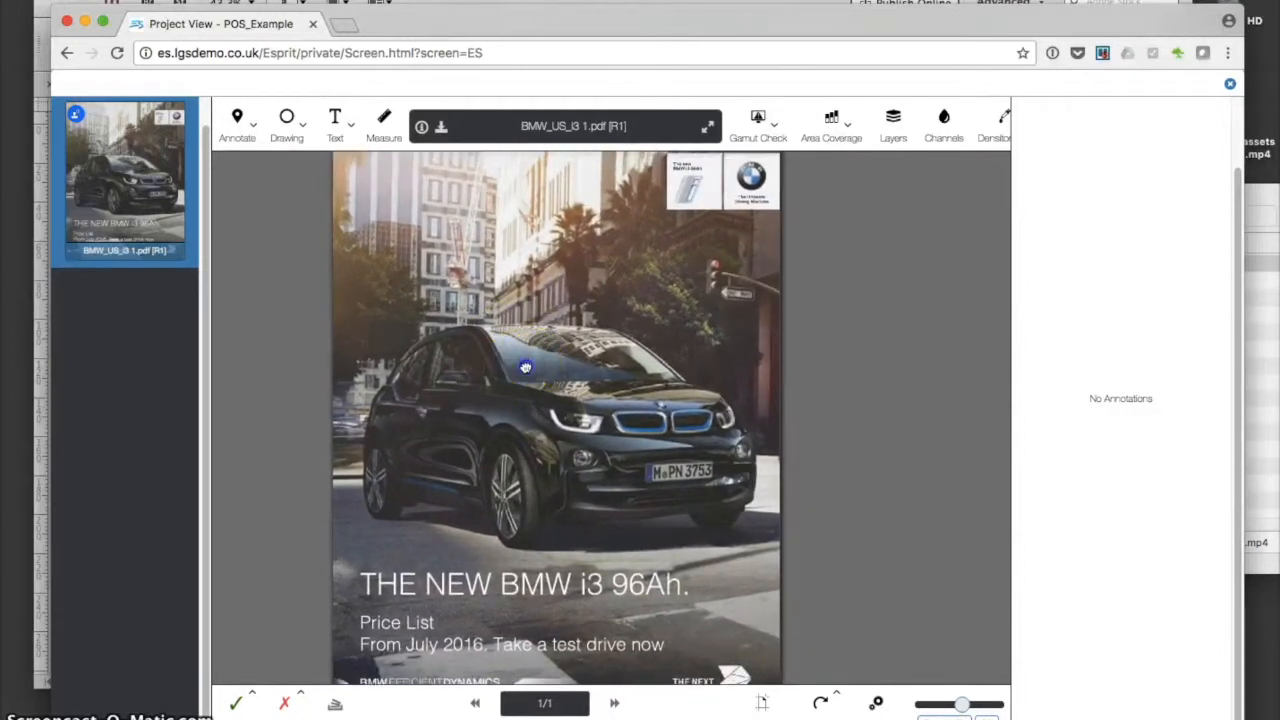
left_click_drag(525, 368, 524, 392)
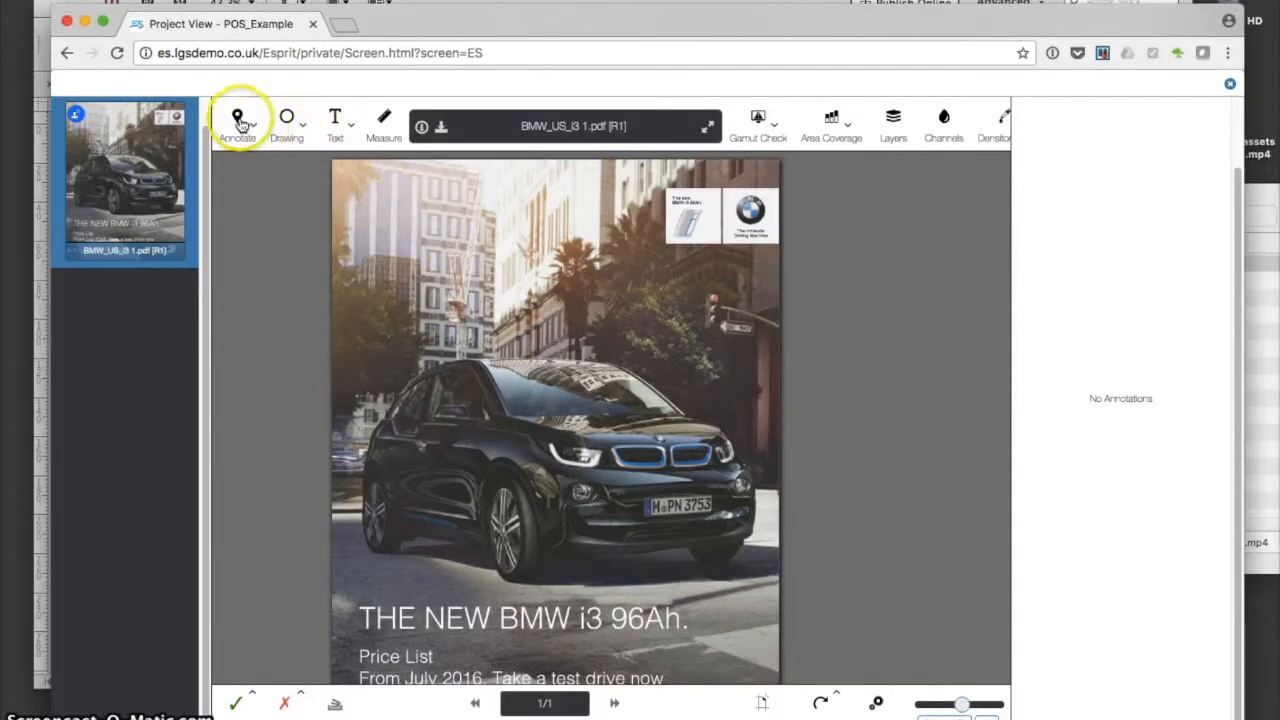
Add a note on the building at the page's upper left reading "please place the BMW logo here" and draw a circle around the spot
left_click(392, 218)
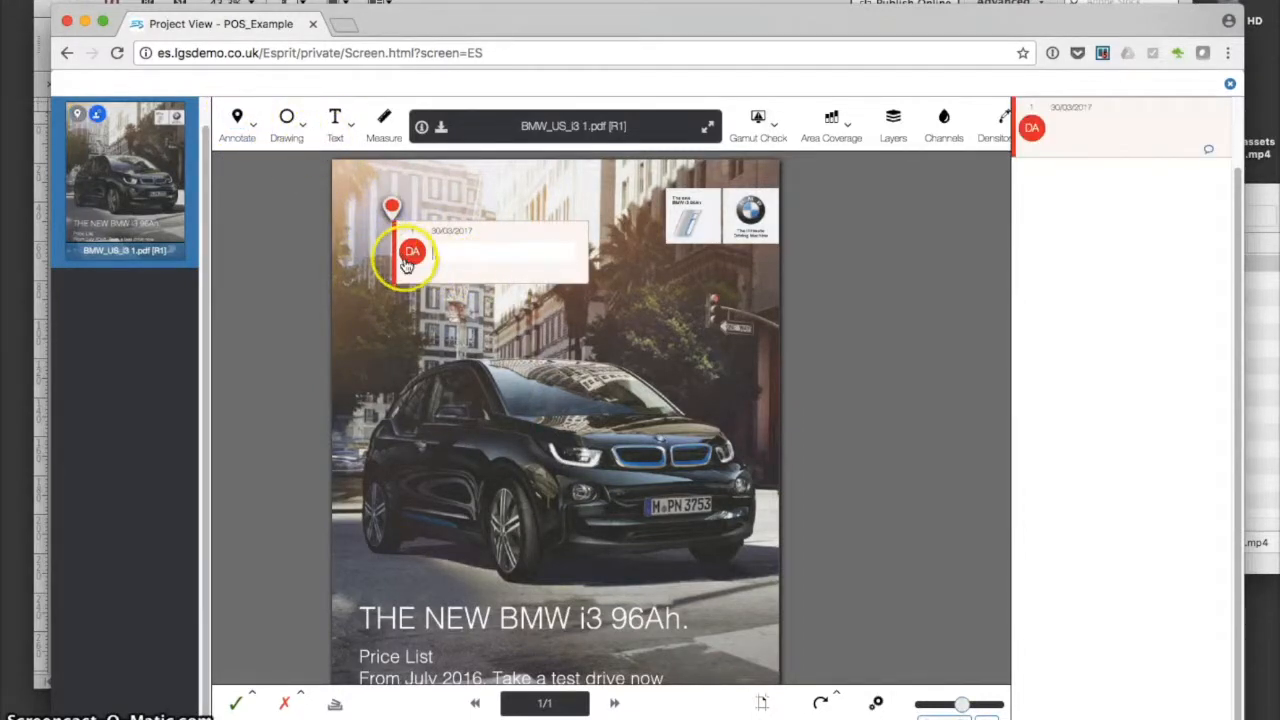
left_click_drag(398, 258, 500, 305)
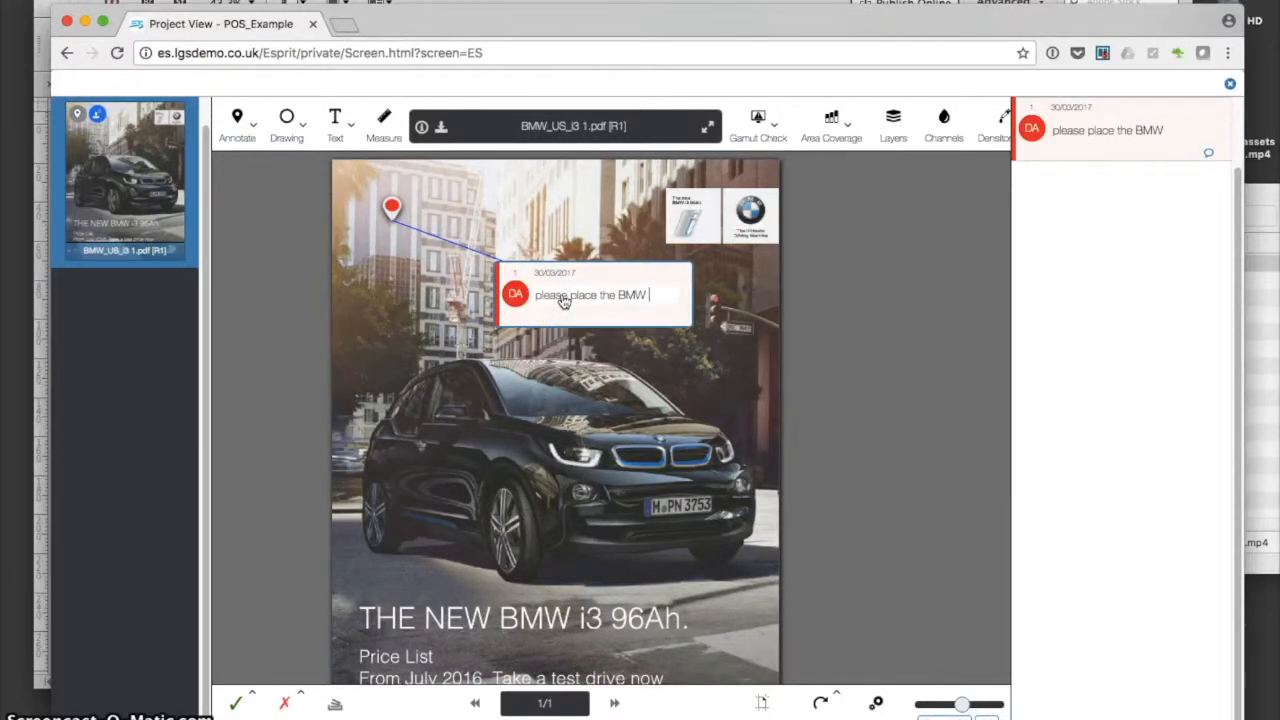
type("ehre")
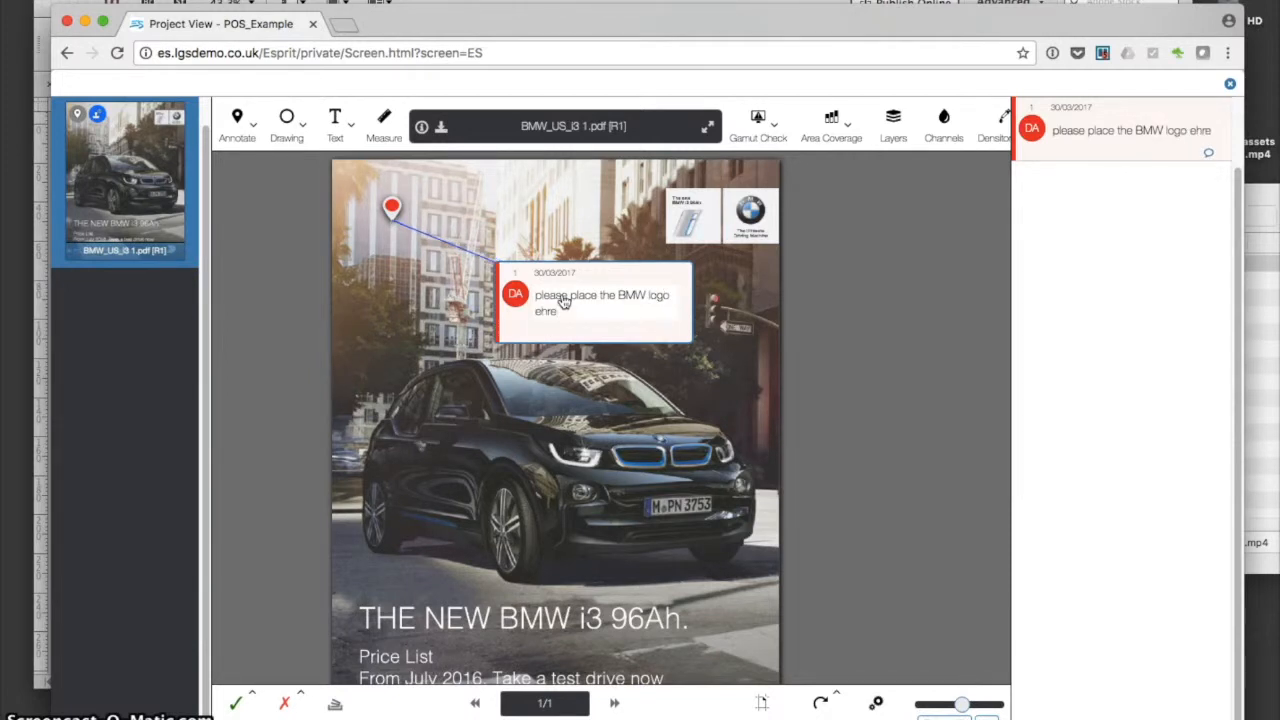
key("BackSpace")
key("BackSpace")
type("h")
left_click(816, 285)
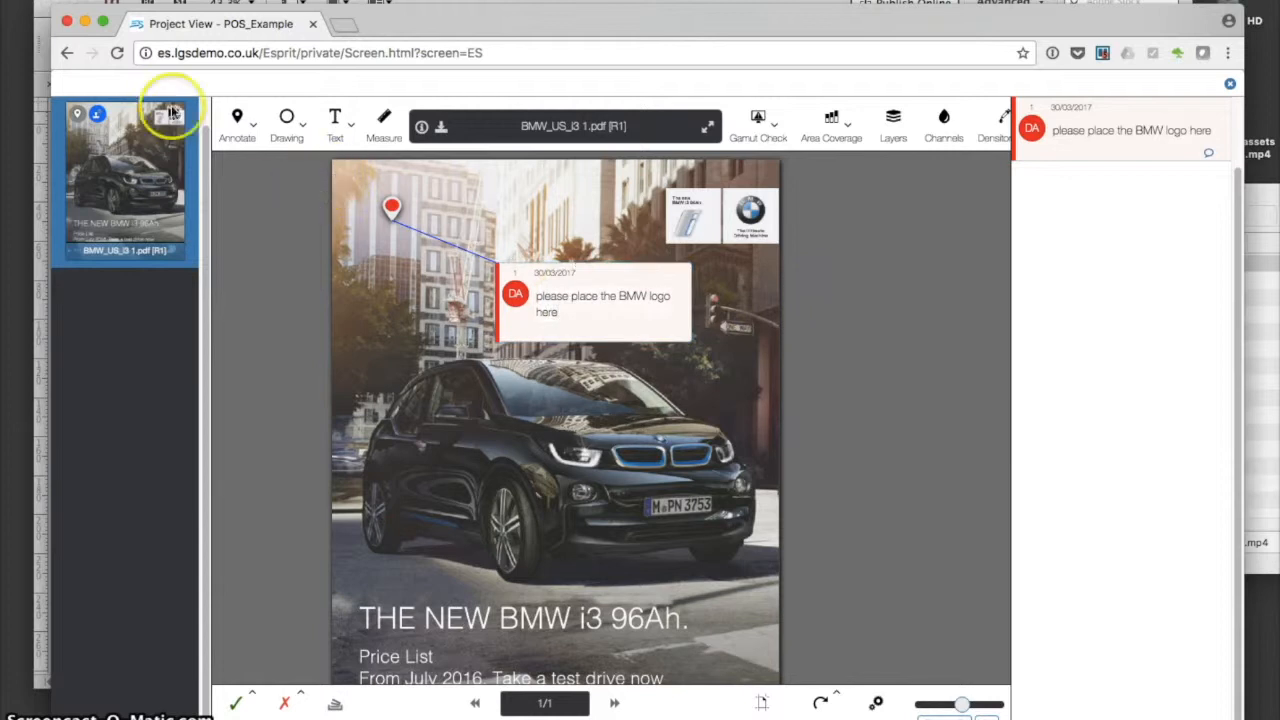
left_click_drag(368, 183, 480, 303)
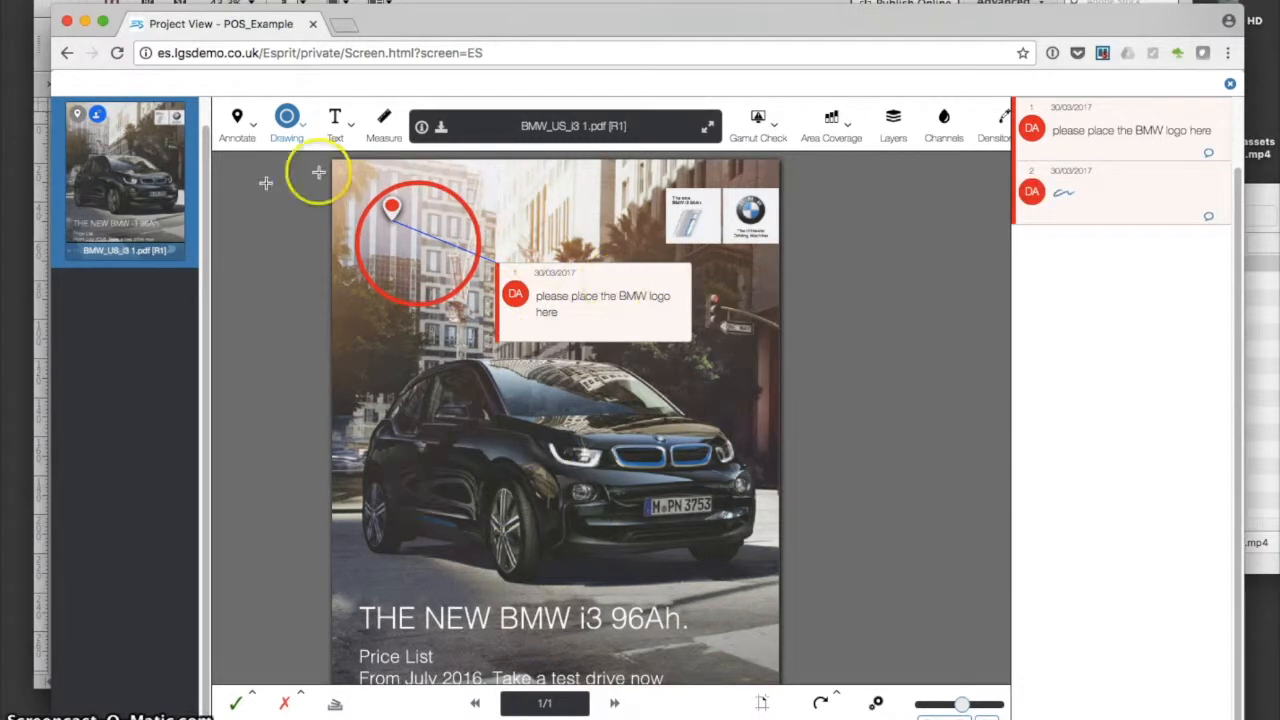
Mark the headline with a line text annotation and correct its wording to "THE NEW BMW i3 92Ah."
left_click(351, 130)
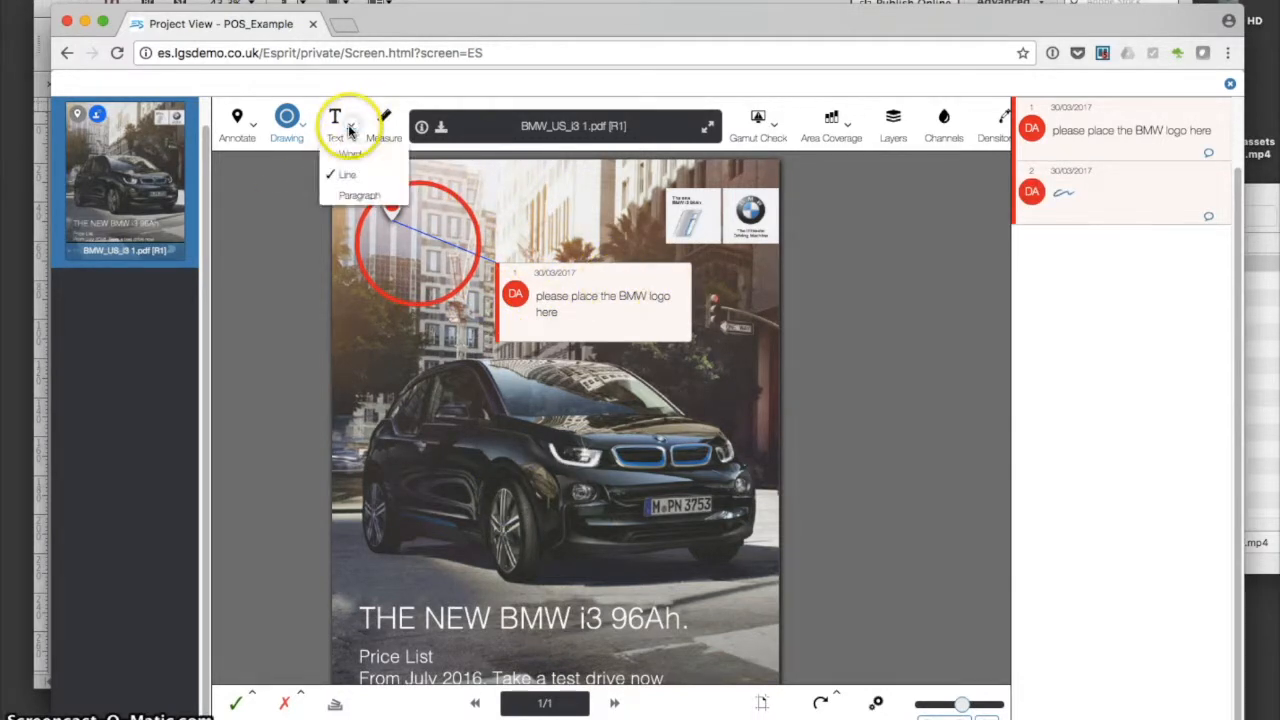
left_click(348, 177)
left_click(449, 617)
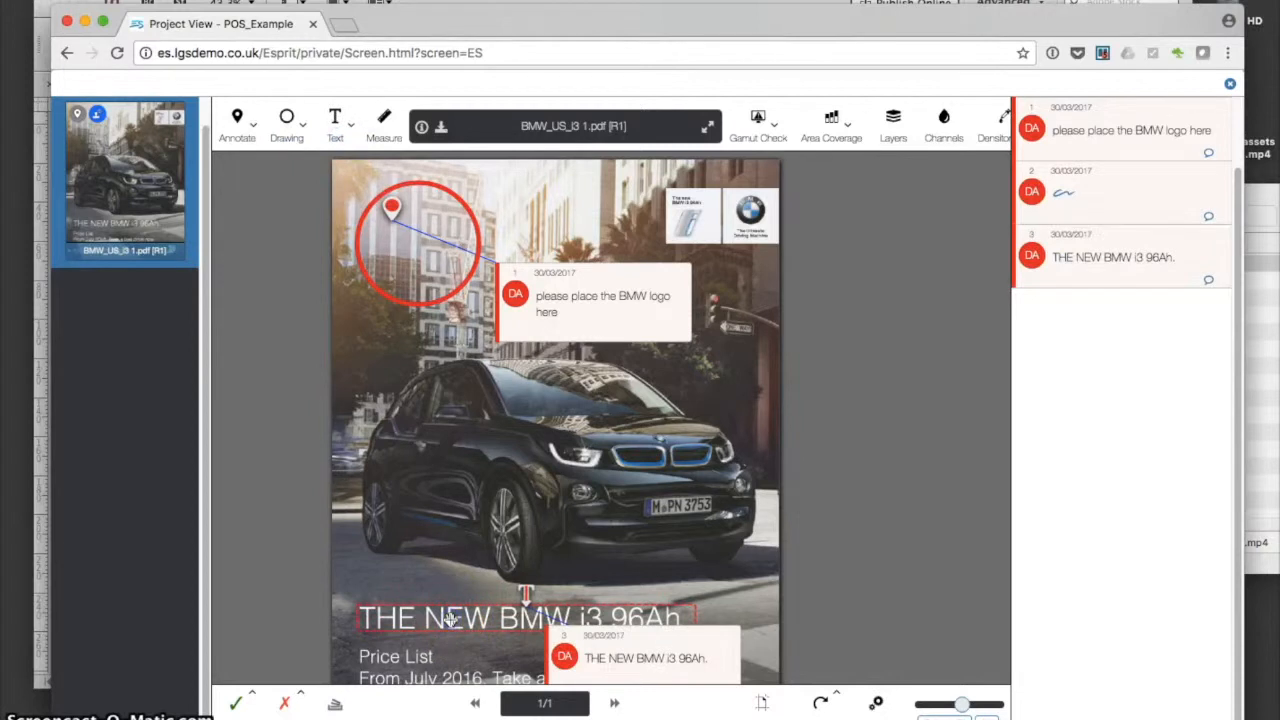
left_click(1165, 260)
key("Return")
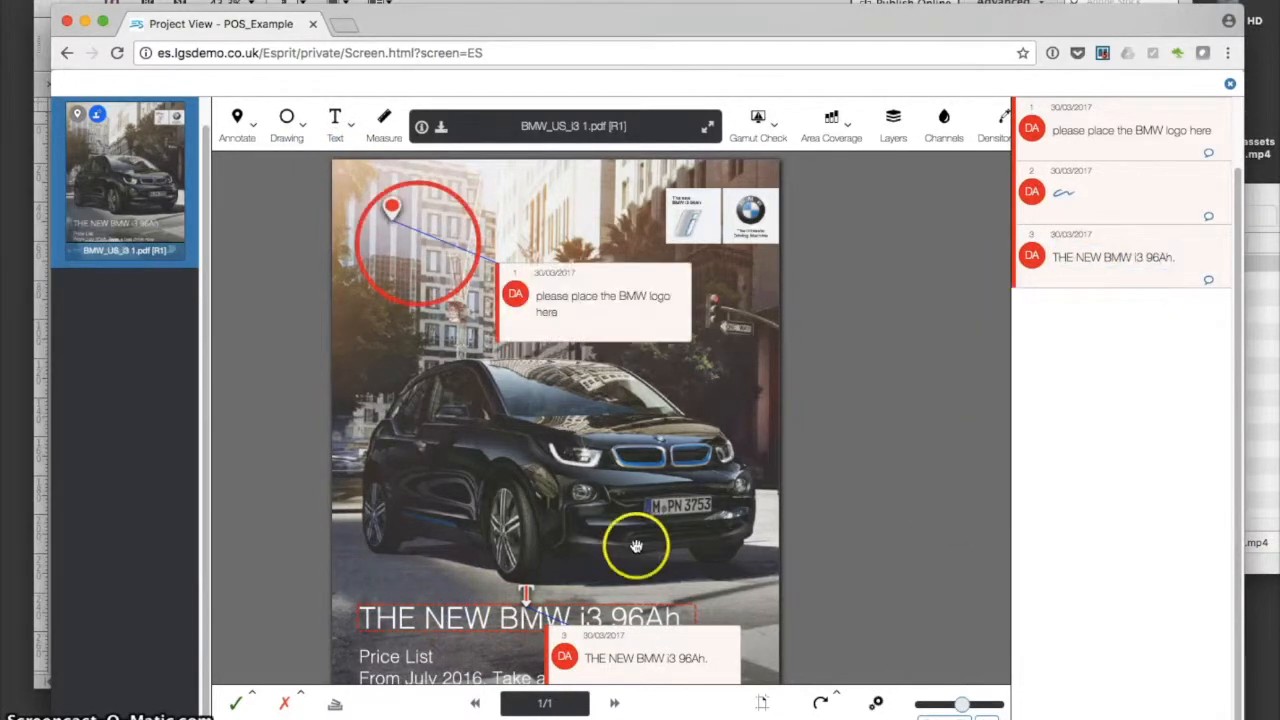
left_click(1168, 258)
left_click(1157, 261)
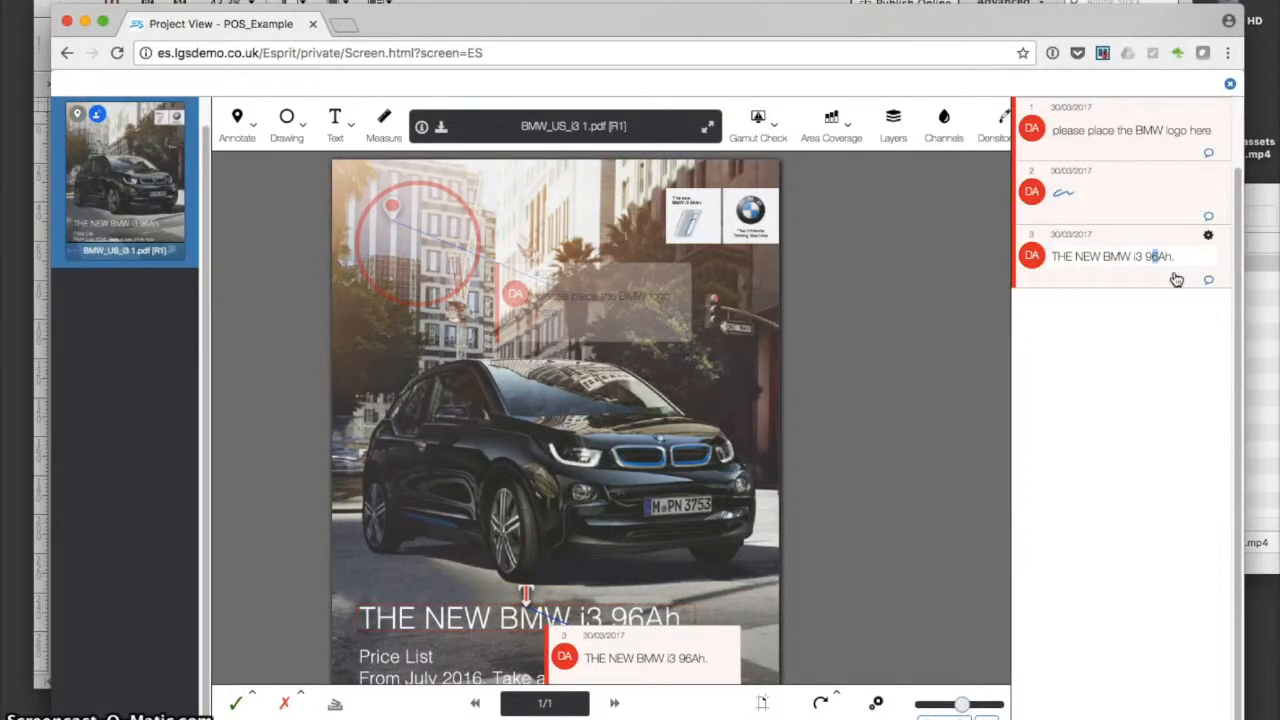
left_click(1160, 342)
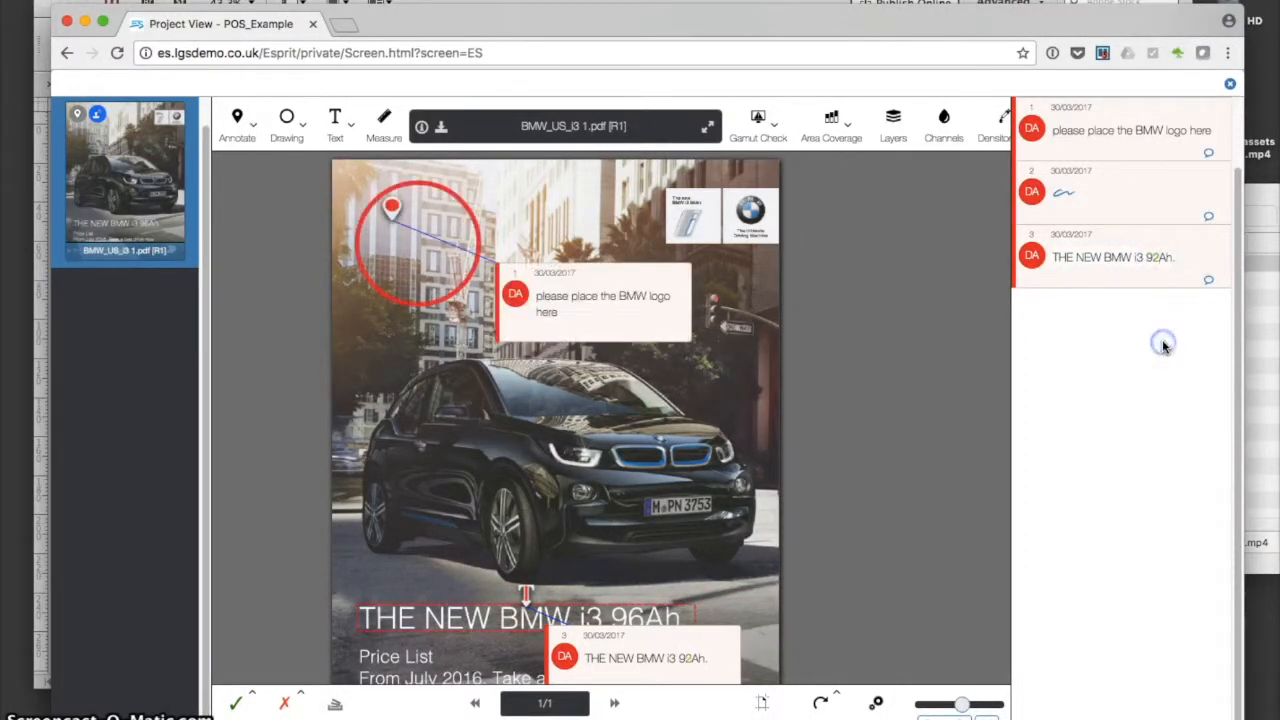
Review the logo placement note and the headline correction against the artwork
left_click(609, 306)
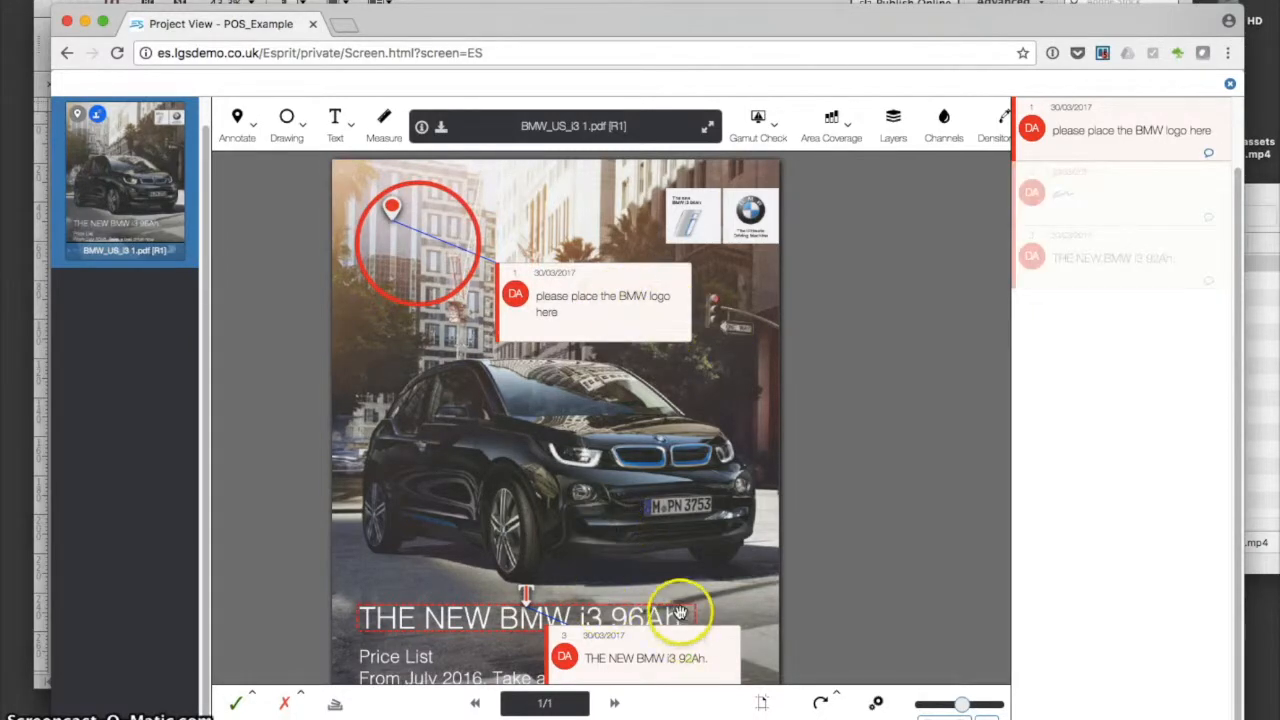
left_click(703, 633)
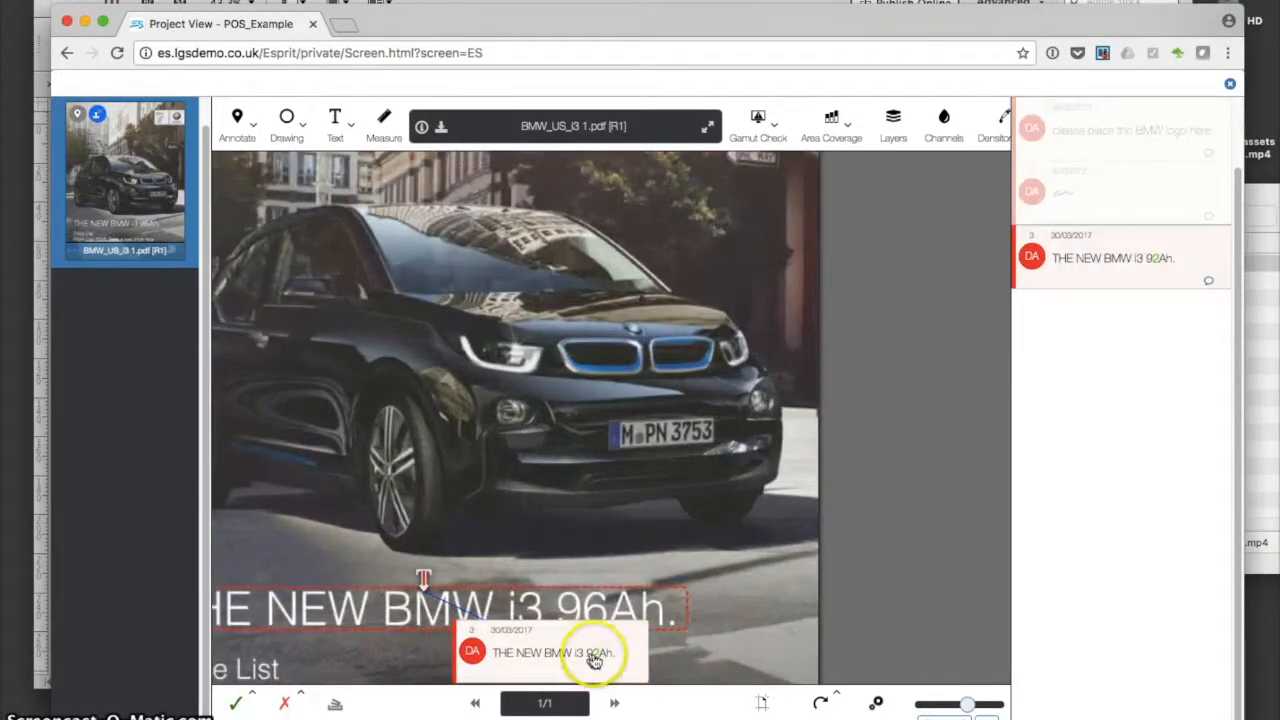
left_click_drag(735, 540, 797, 453)
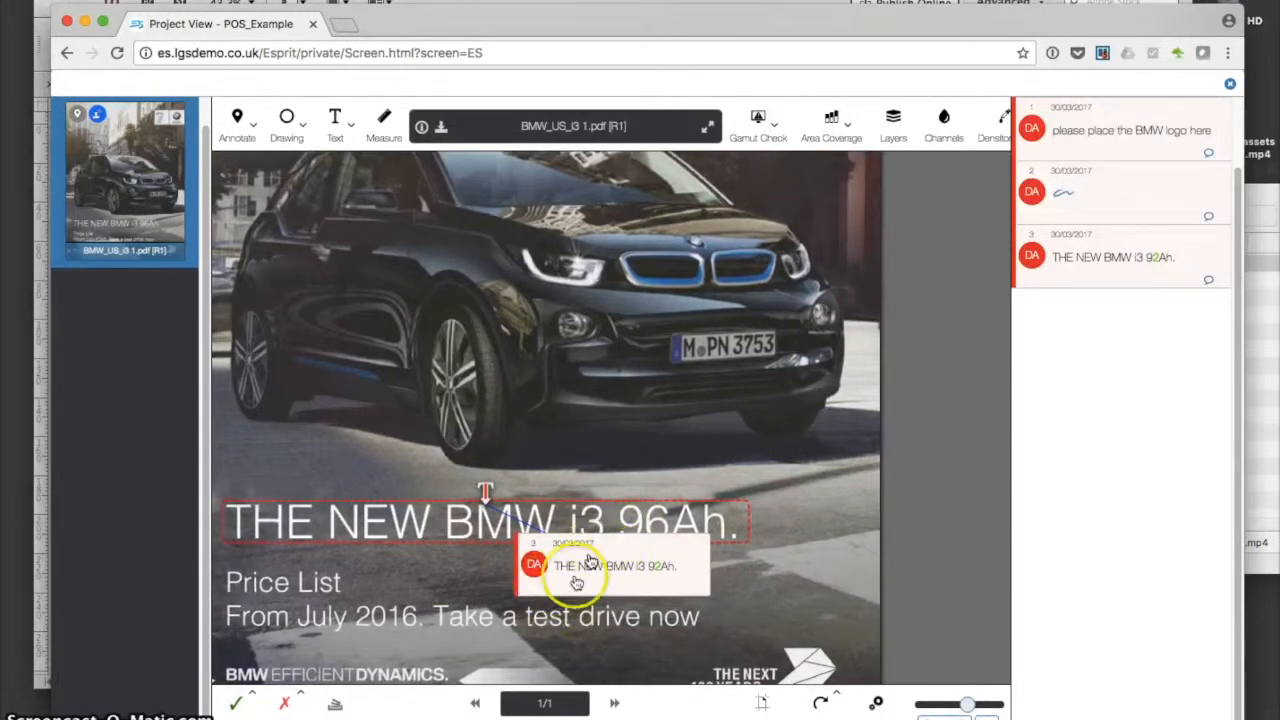
left_click(585, 563)
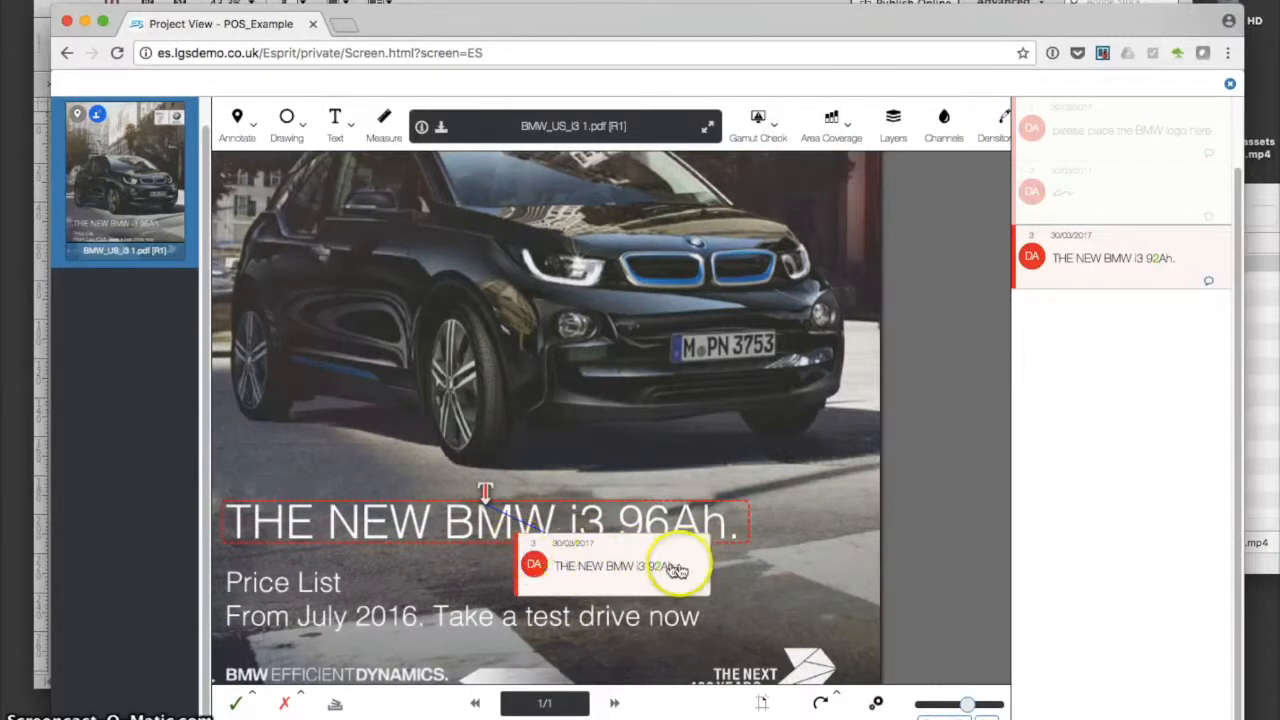
left_click(951, 171)
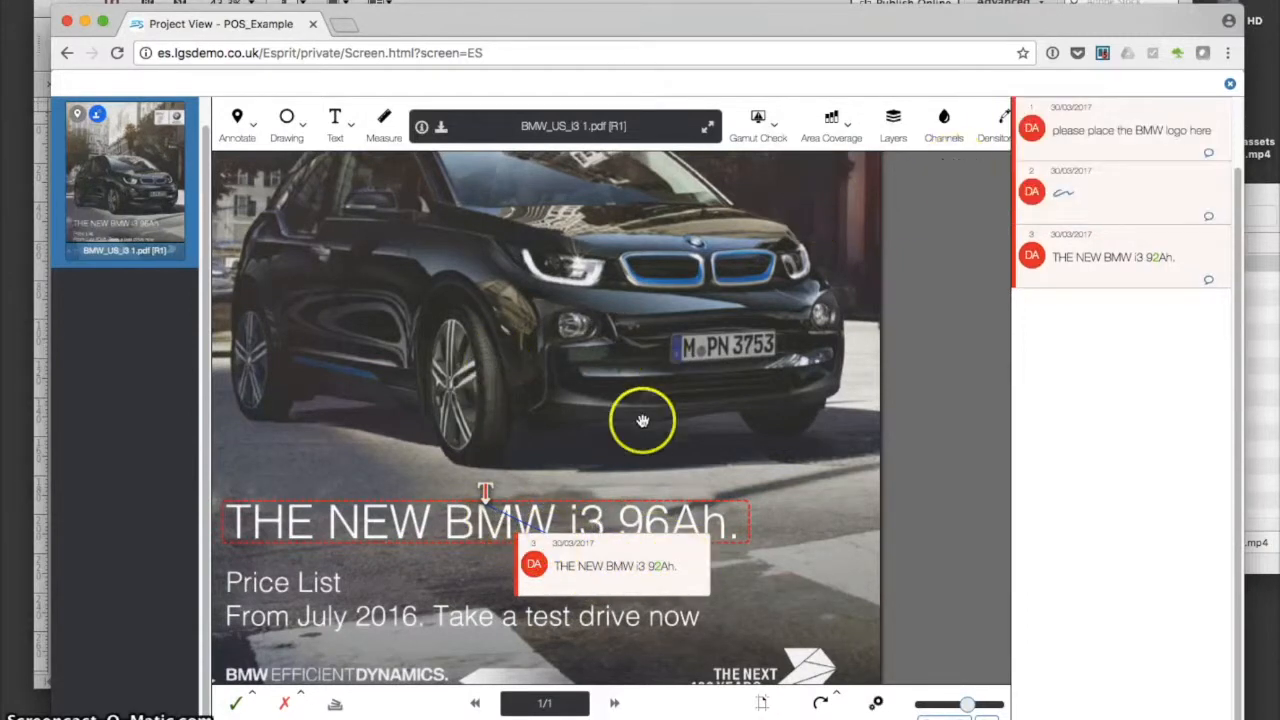
left_click_drag(480, 500, 482, 450)
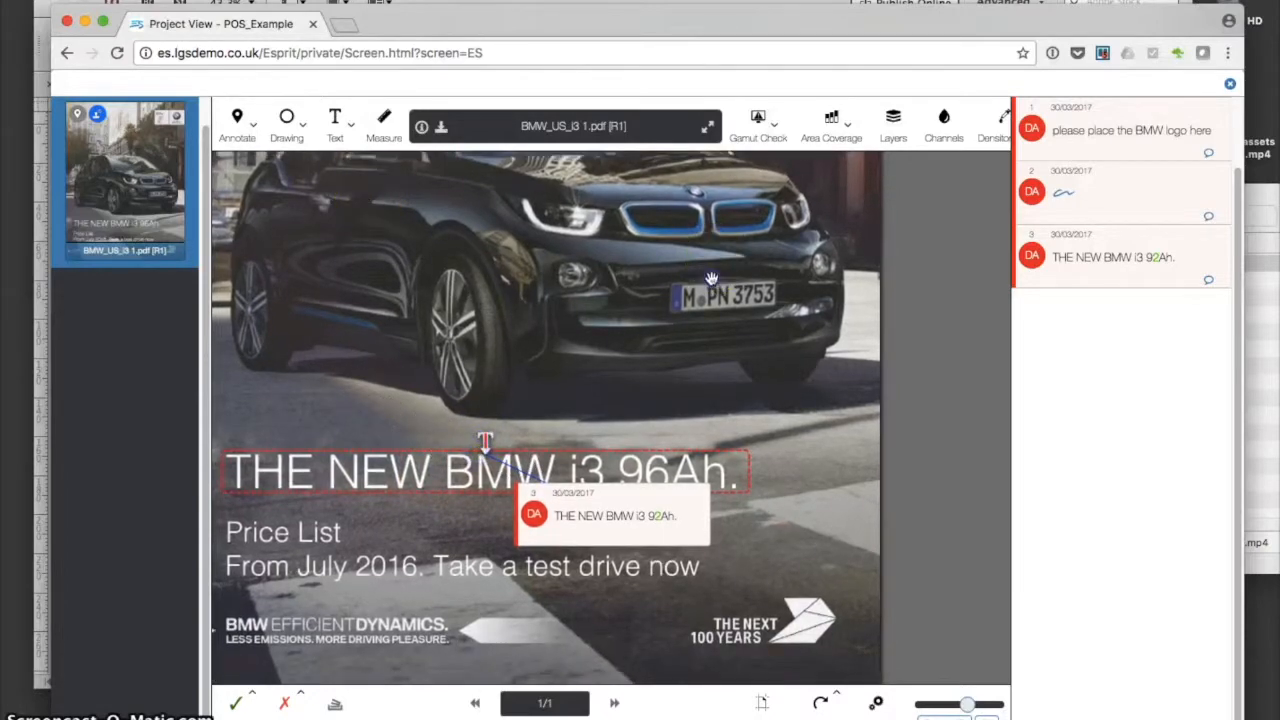
left_click_drag(735, 296, 680, 360)
left_click_drag(563, 257, 531, 278)
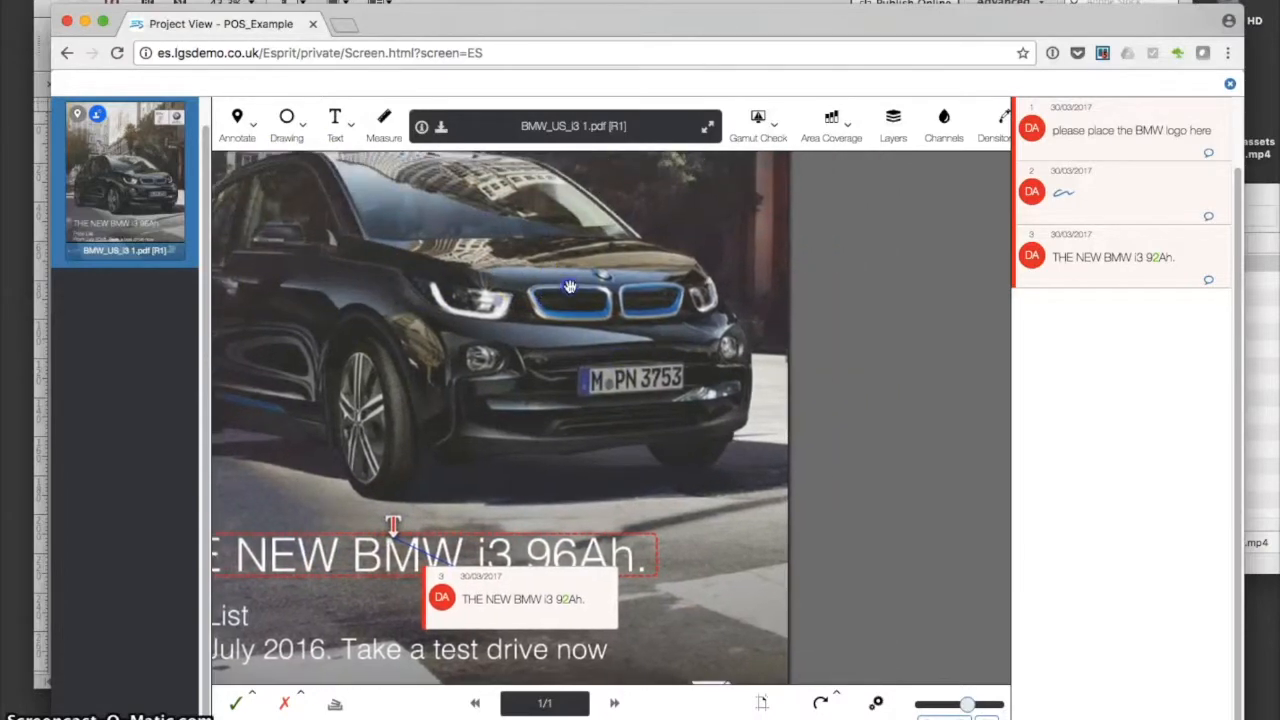
scroll(621, 320, "down", 5)
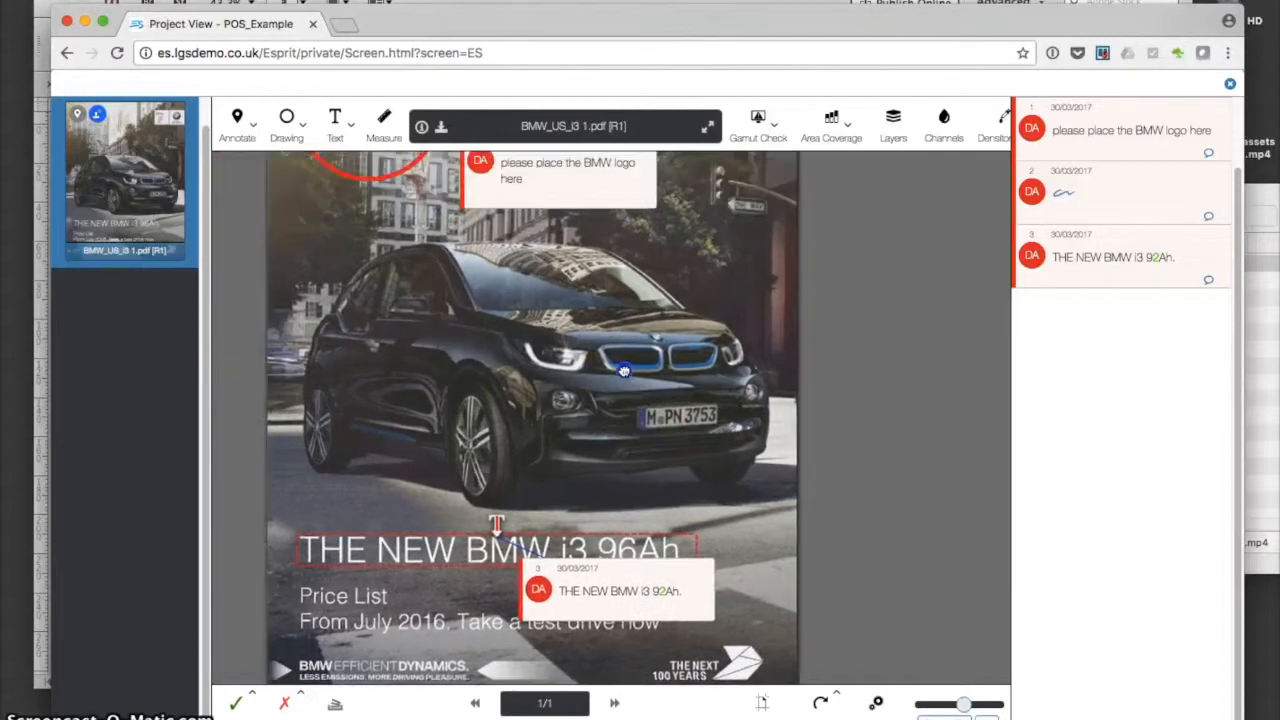
scroll(646, 368, "down", 2)
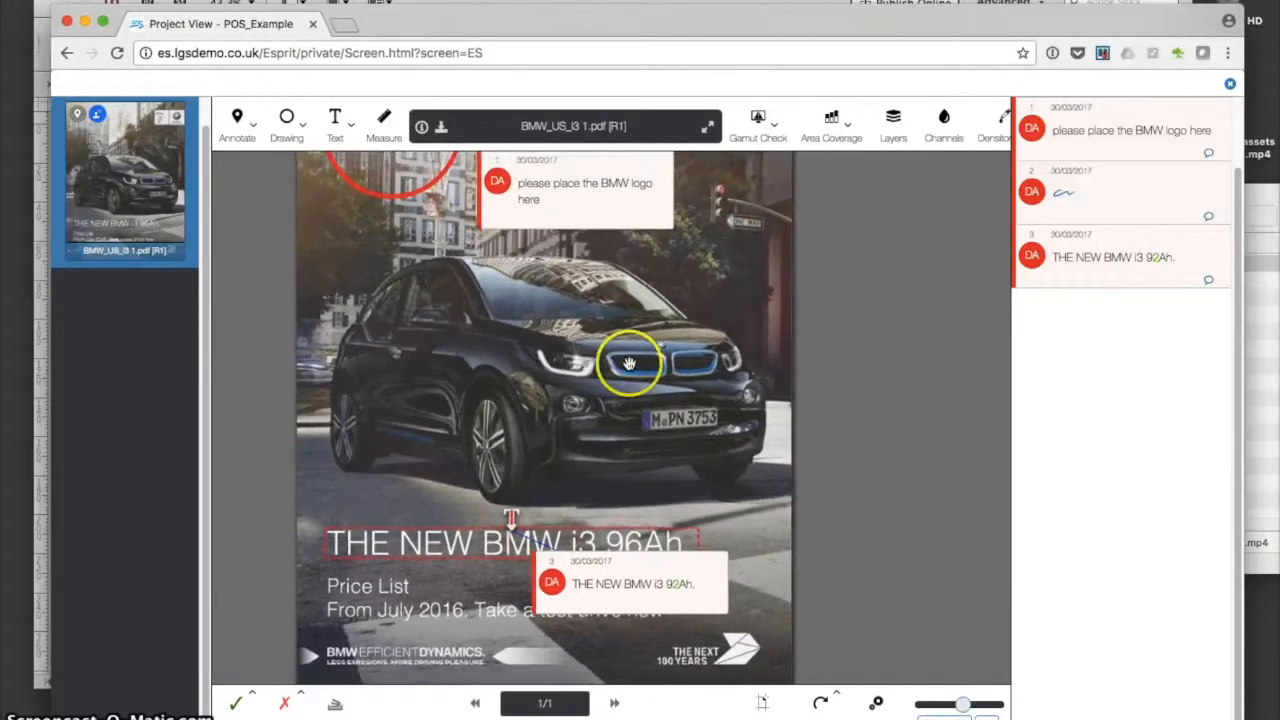
Close the proof and reject BMW_US_i3 1.pdf at the Design Approval stage
left_click(1230, 87)
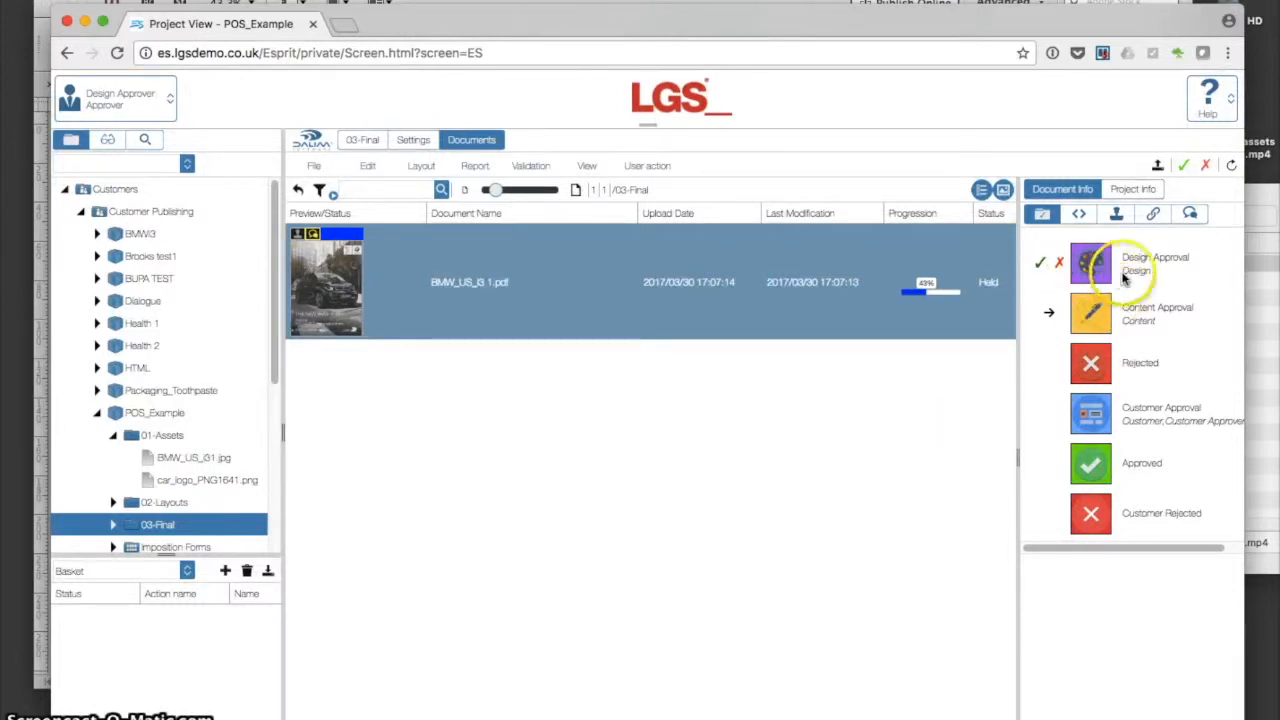
left_click(1060, 263)
left_click(814, 563)
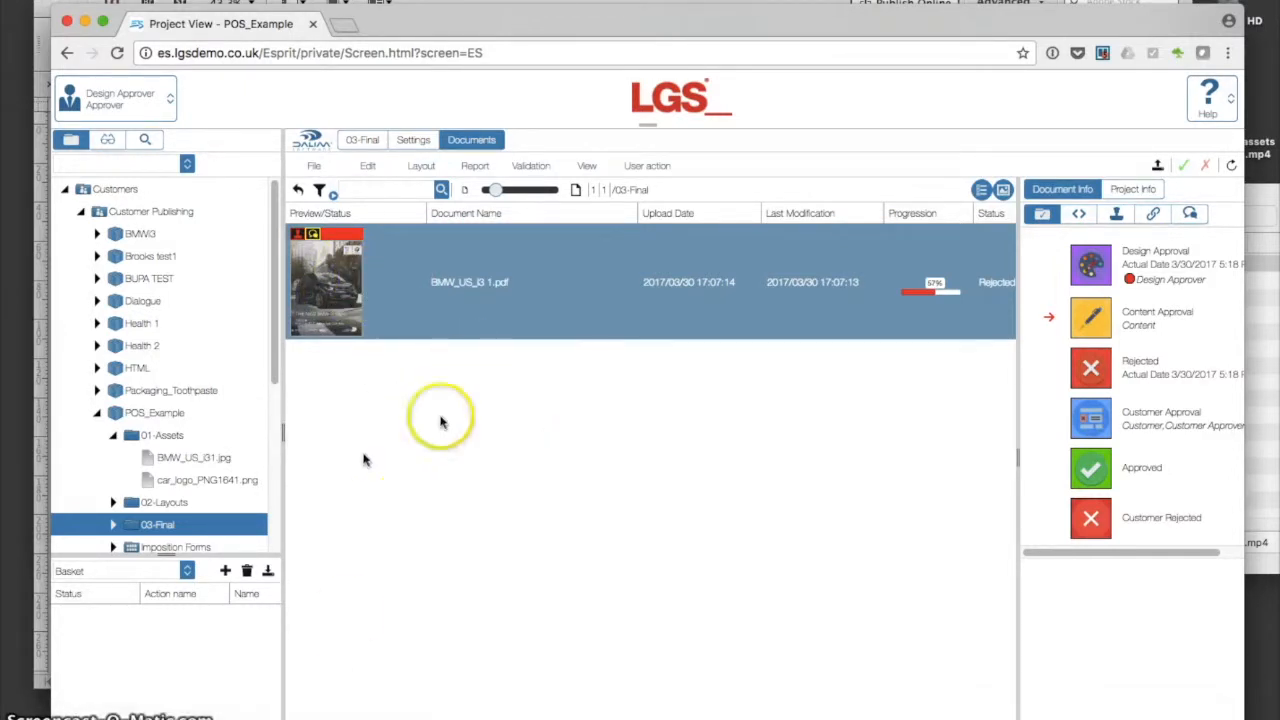
Switch to InDesign and open the 01-Assets folder of POS_Example in the DALIM Connector
left_click(325, 716)
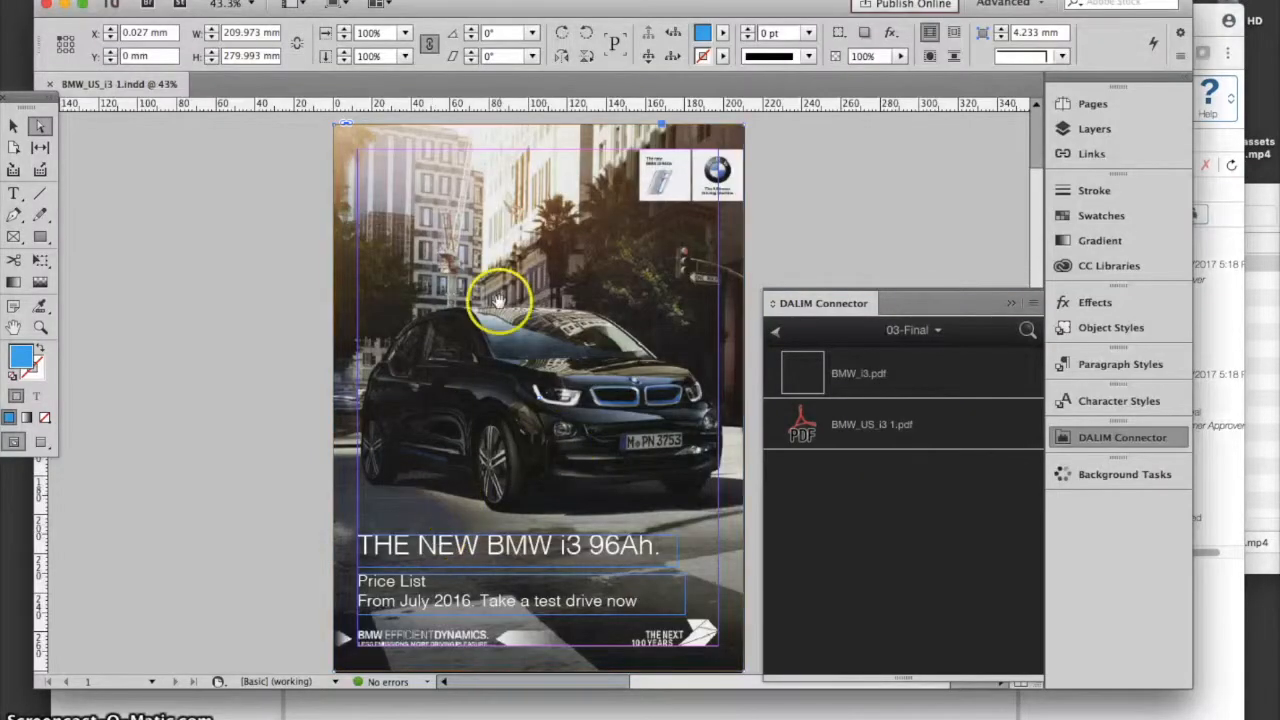
left_click(910, 330)
left_click(868, 466)
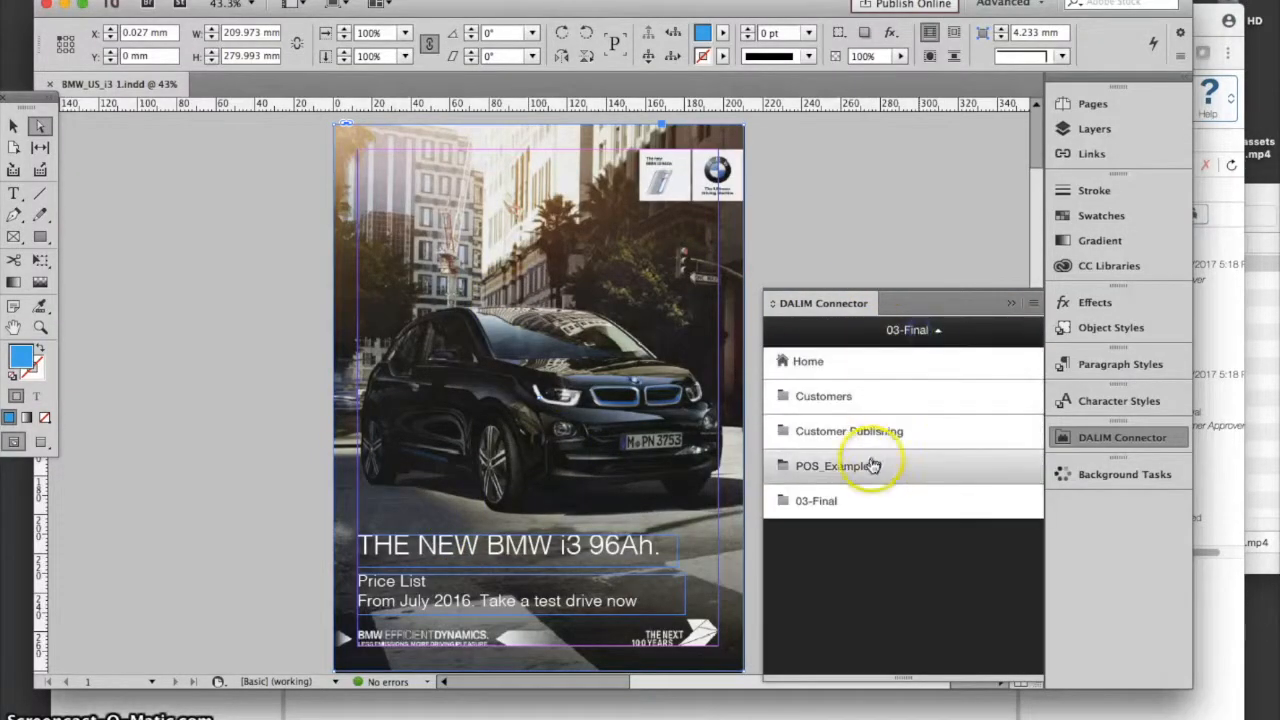
double_click(805, 388)
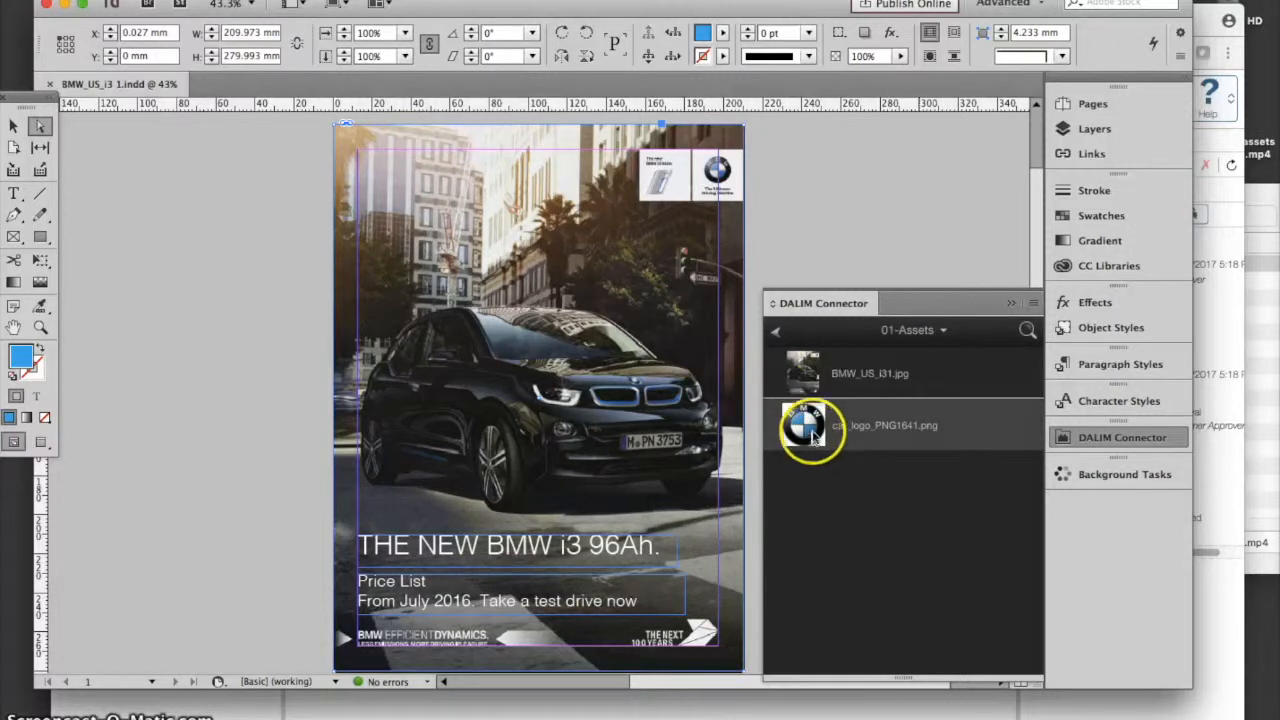
Try to place car_logo_PNG1641.png from the DALIM Connector in the upper-left area of the poster
left_click(798, 236)
left_click(796, 452)
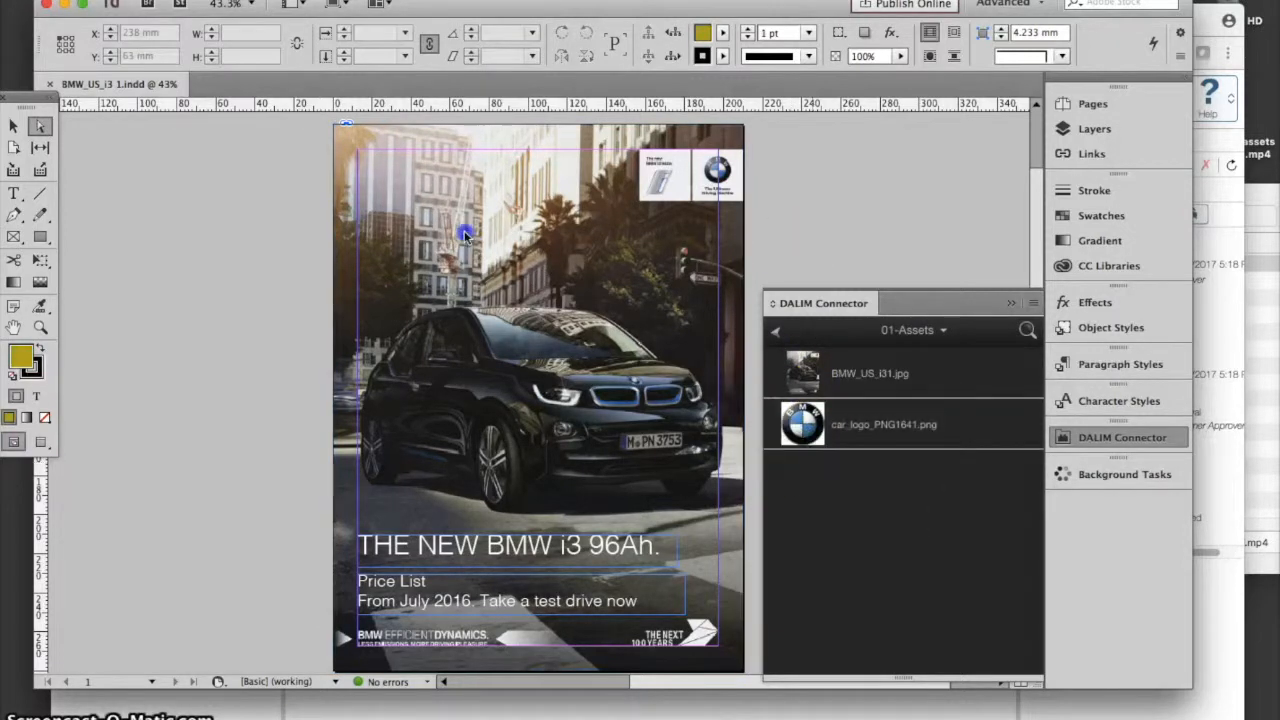
left_click_drag(802, 428, 393, 157)
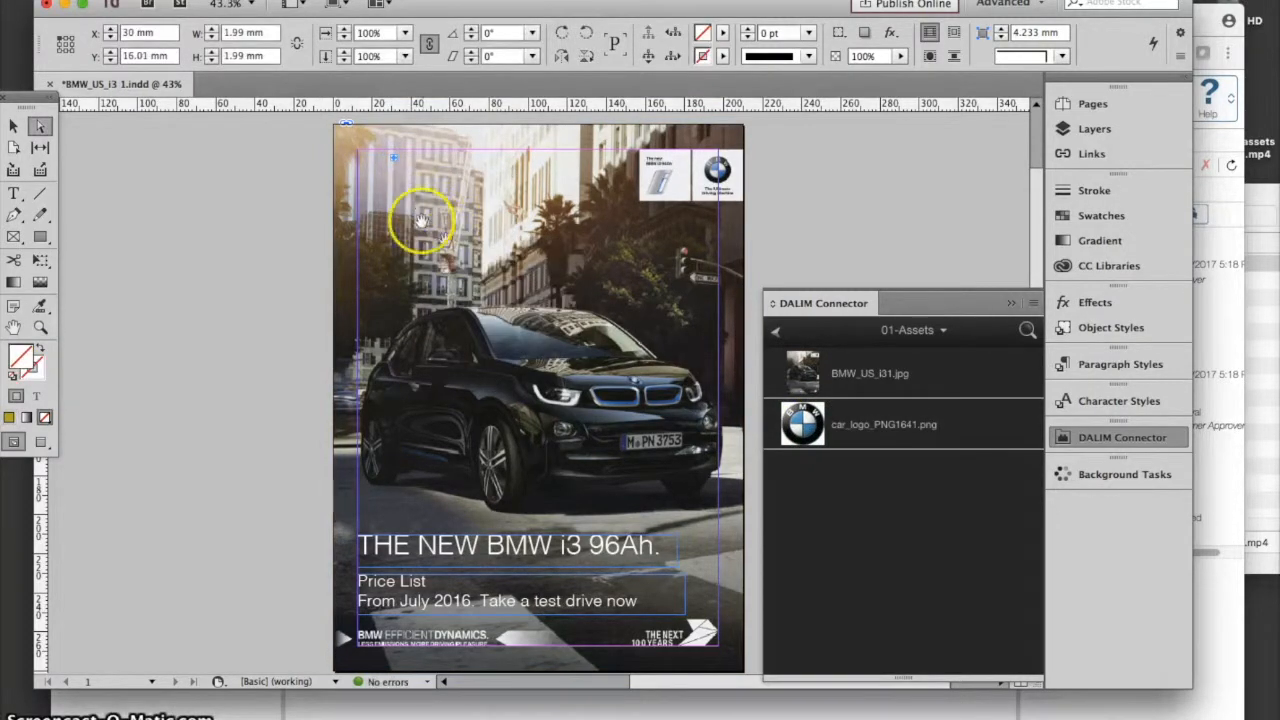
left_click(796, 242)
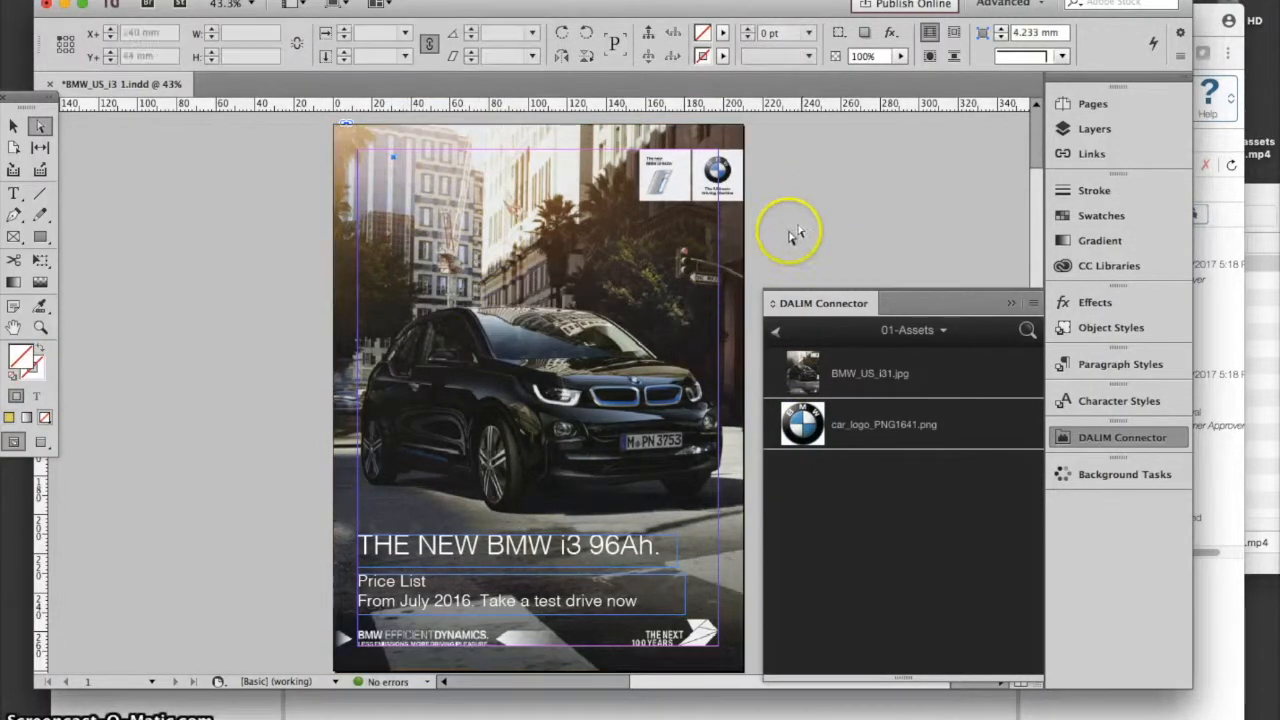
Place car_logo_PNG1641.png in the poster's upper-left corner and resize its frame to about 94 mm square
left_click_drag(815, 428, 497, 281)
left_click(803, 408)
left_click_drag(612, 350, 456, 203)
left_click_drag(721, 517, 520, 311)
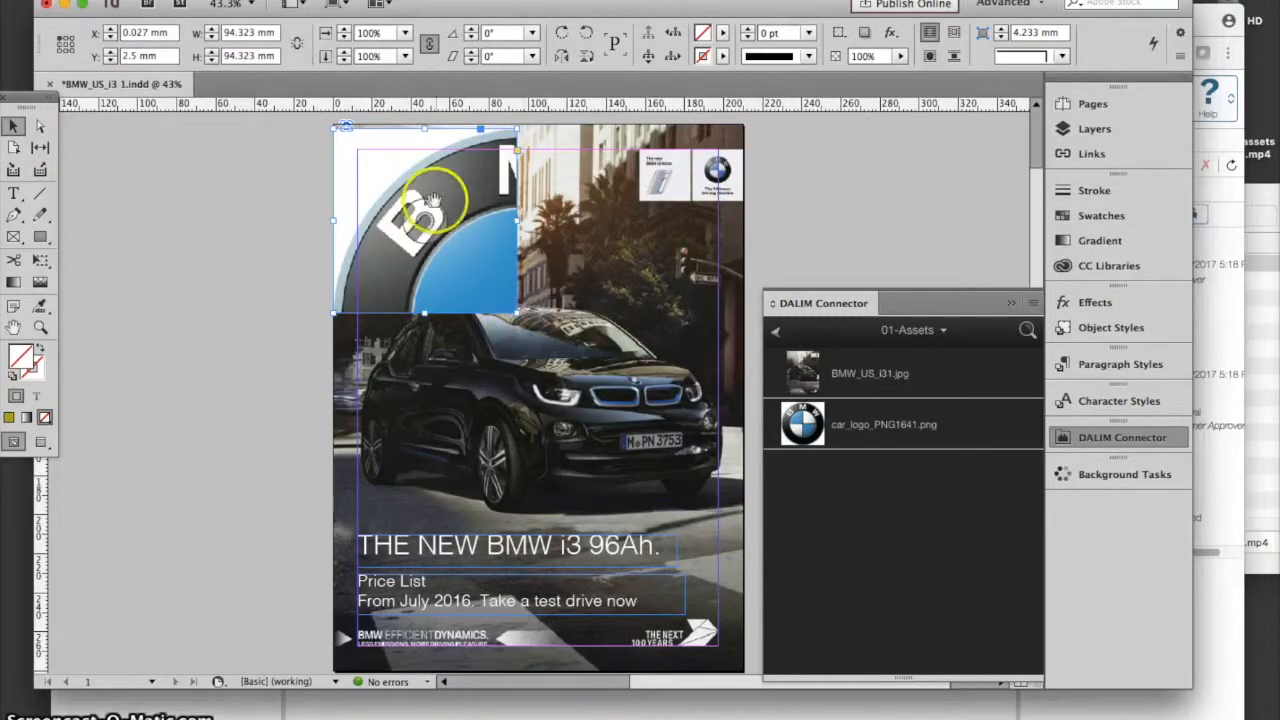
Fit the BMW logo proportionally within its frame, then shrink the frame and refit the logo in the poster's upper-left corner
left_click(355, 9)
mouse_move(457, 285)
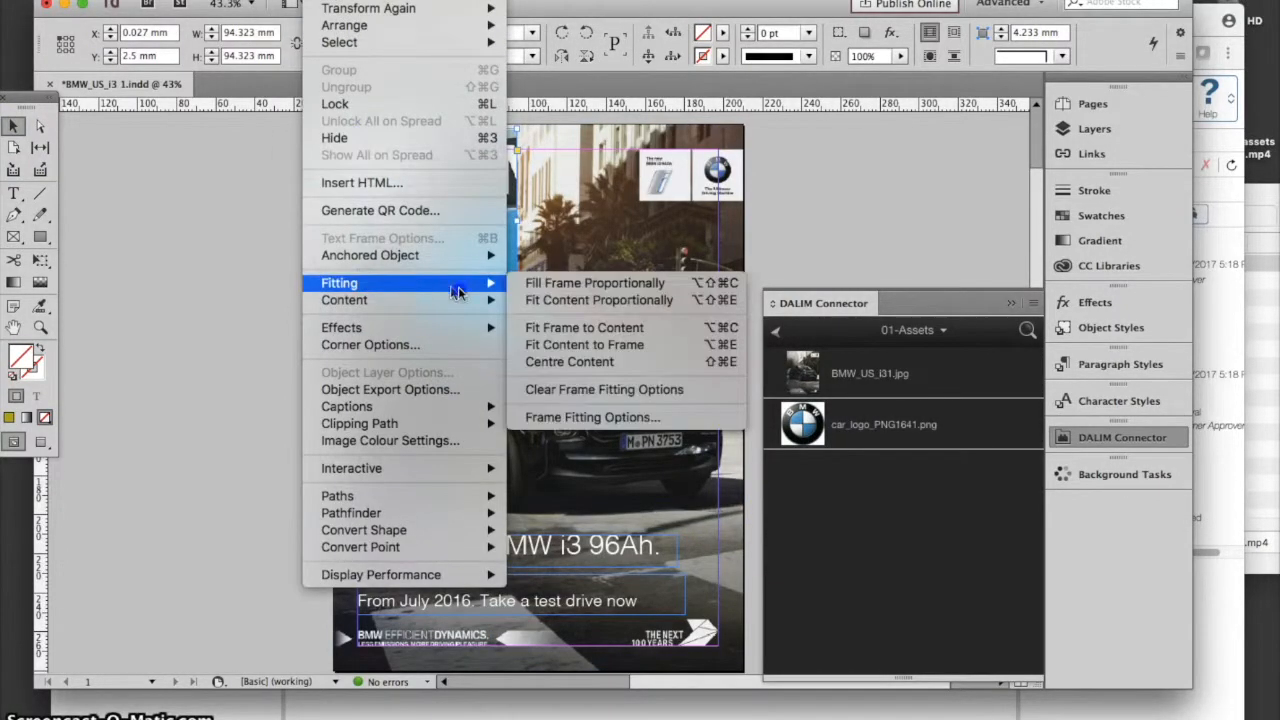
left_click(593, 301)
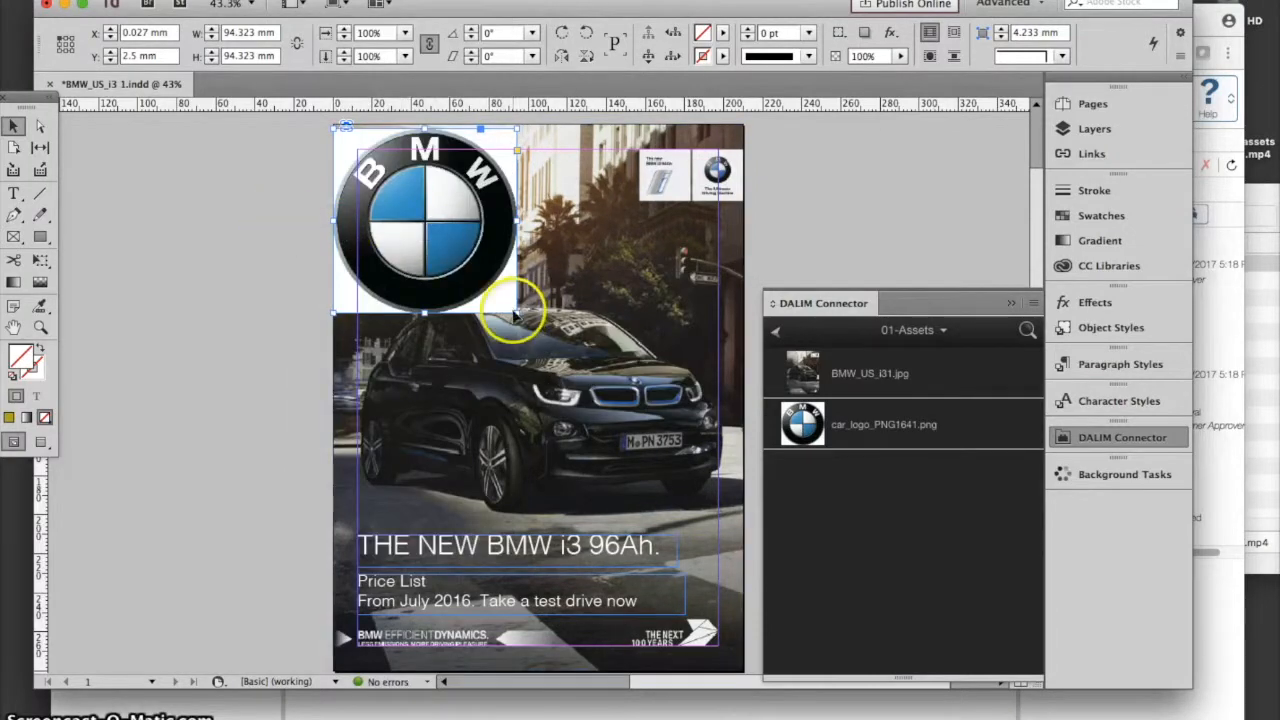
left_click_drag(513, 313, 414, 212)
left_click(355, 9)
mouse_move(380, 285)
left_click(570, 287)
left_click(306, 231)
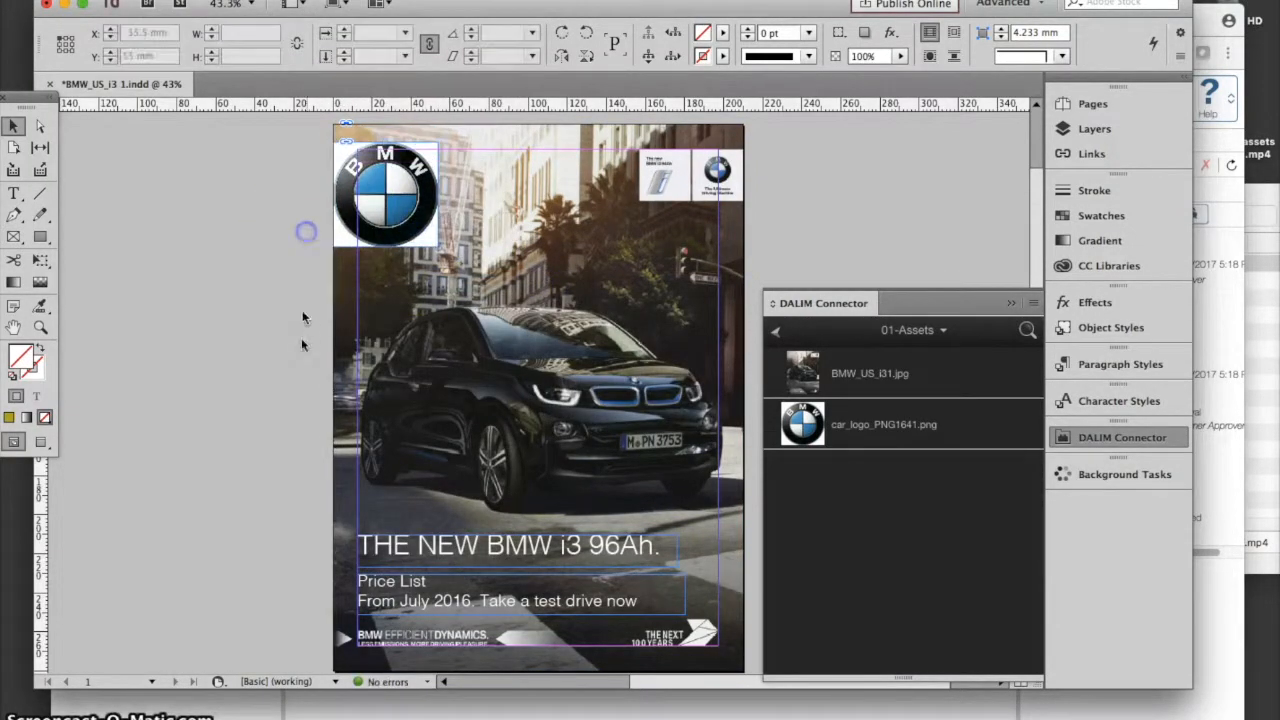
Correct the headline to "THE NEW BMW i3 92Ah." and save the document
left_click(24, 195)
left_click(610, 545)
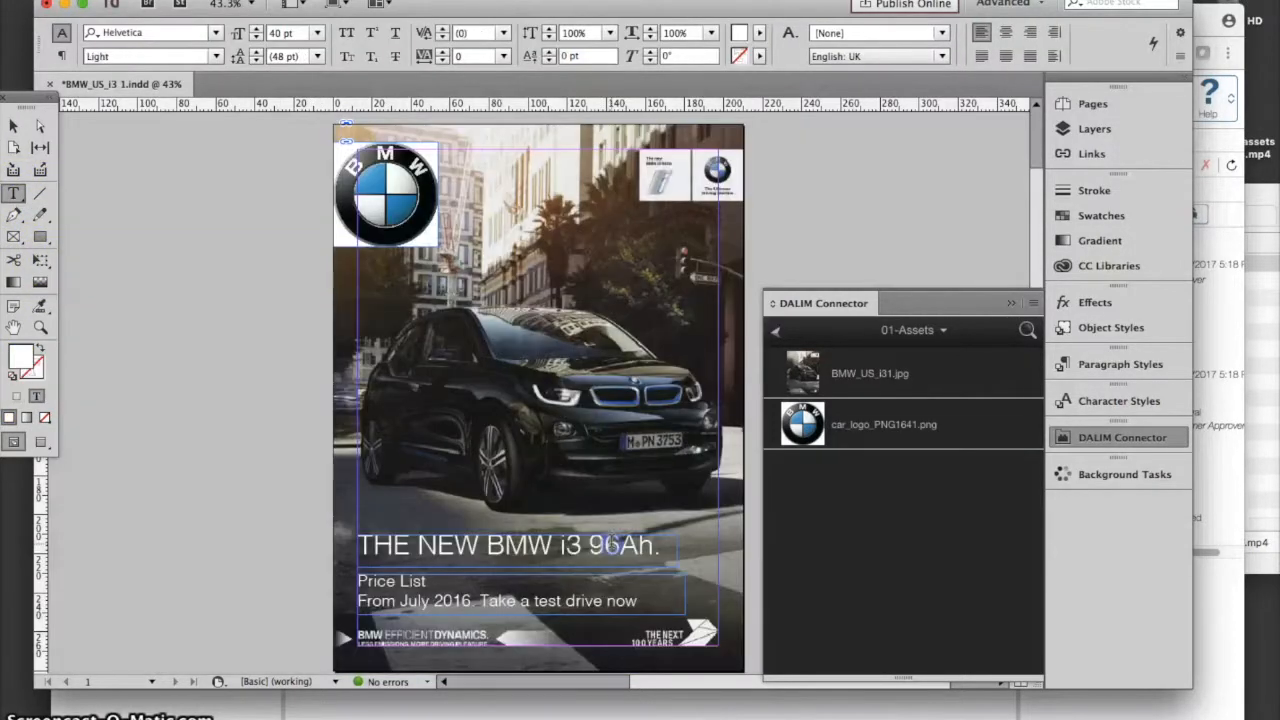
type("2")
key("super+s")
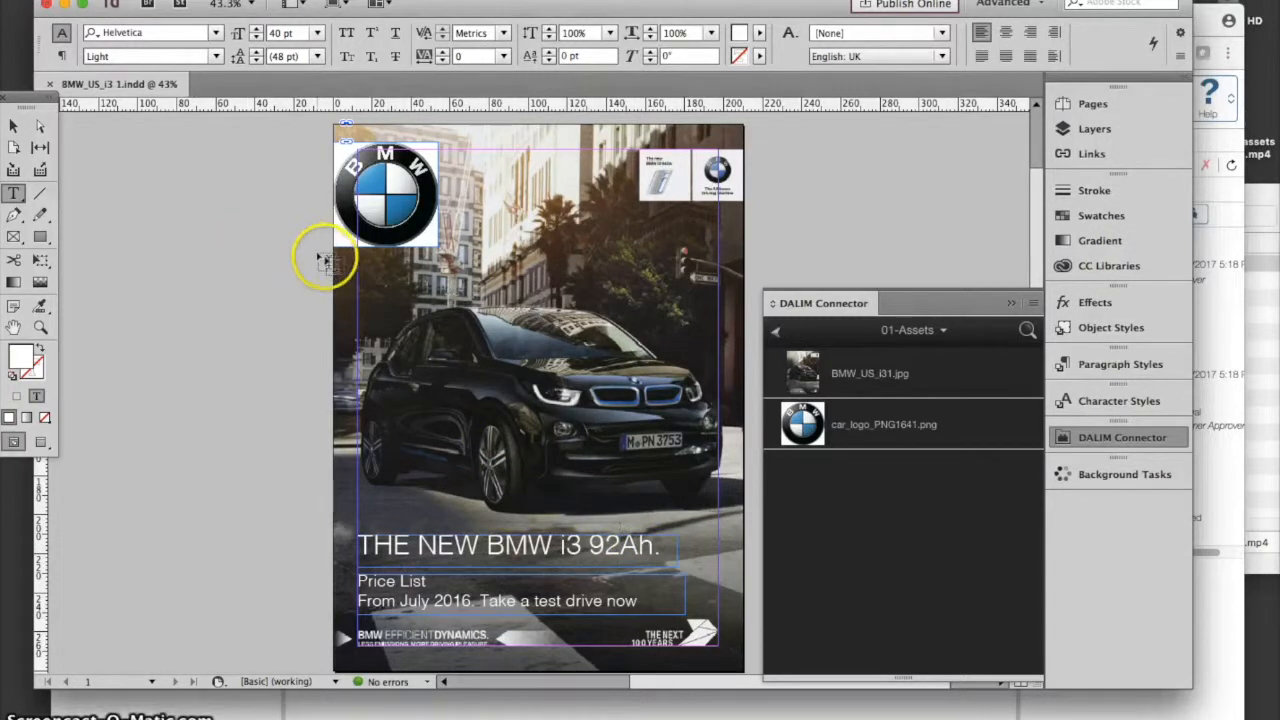
Open the 03-Final folder of POS_Example in the DALIM Connector and export and upload the layout there as a PDF
left_click(930, 335)
left_click(886, 459)
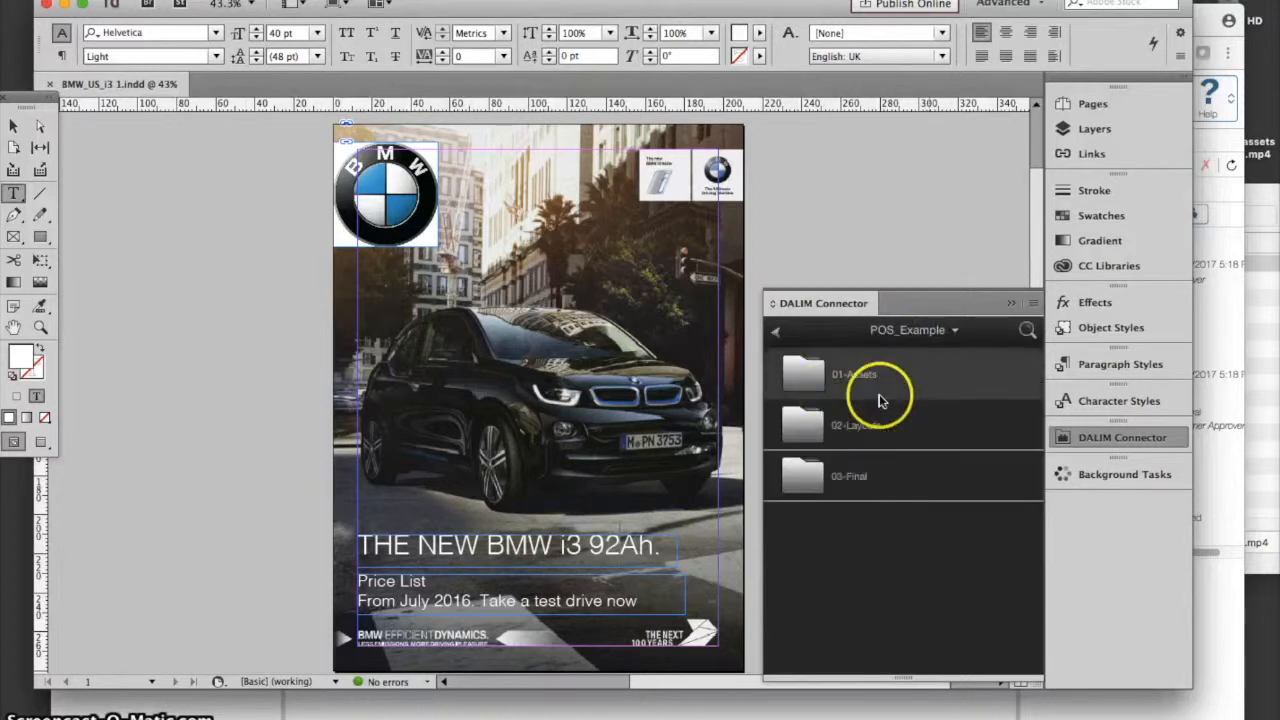
double_click(829, 472)
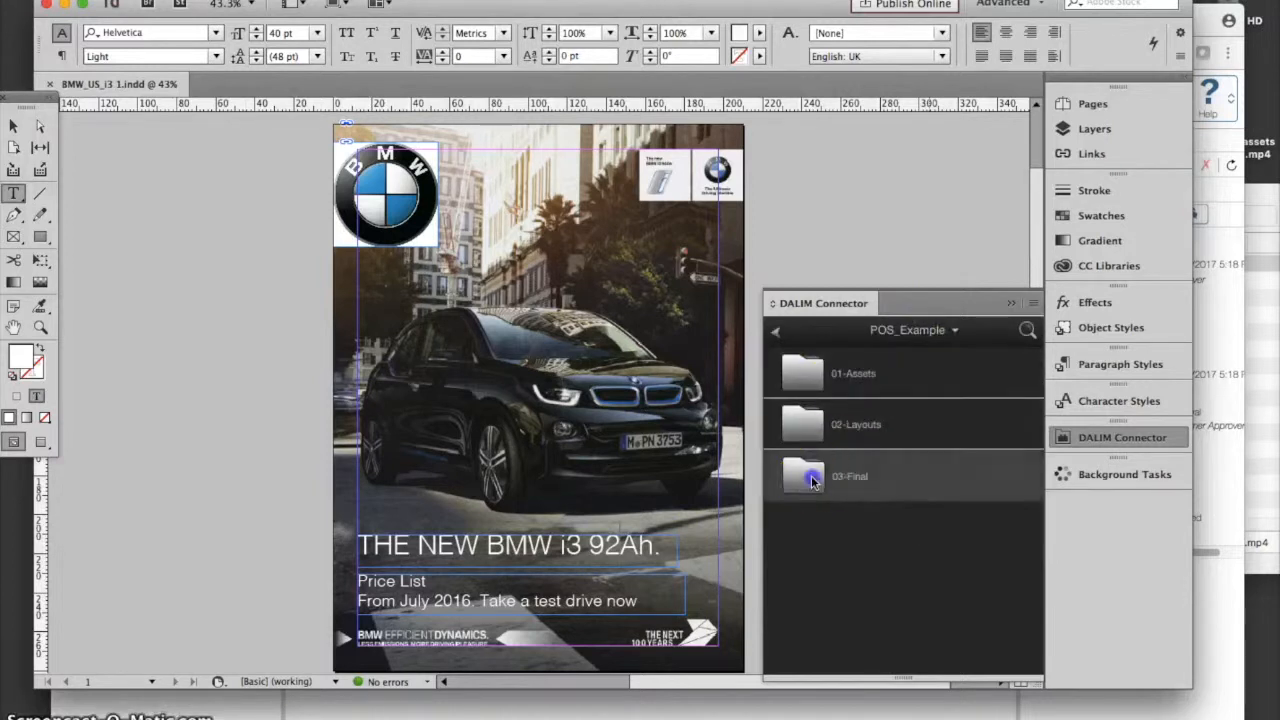
left_click(1033, 305)
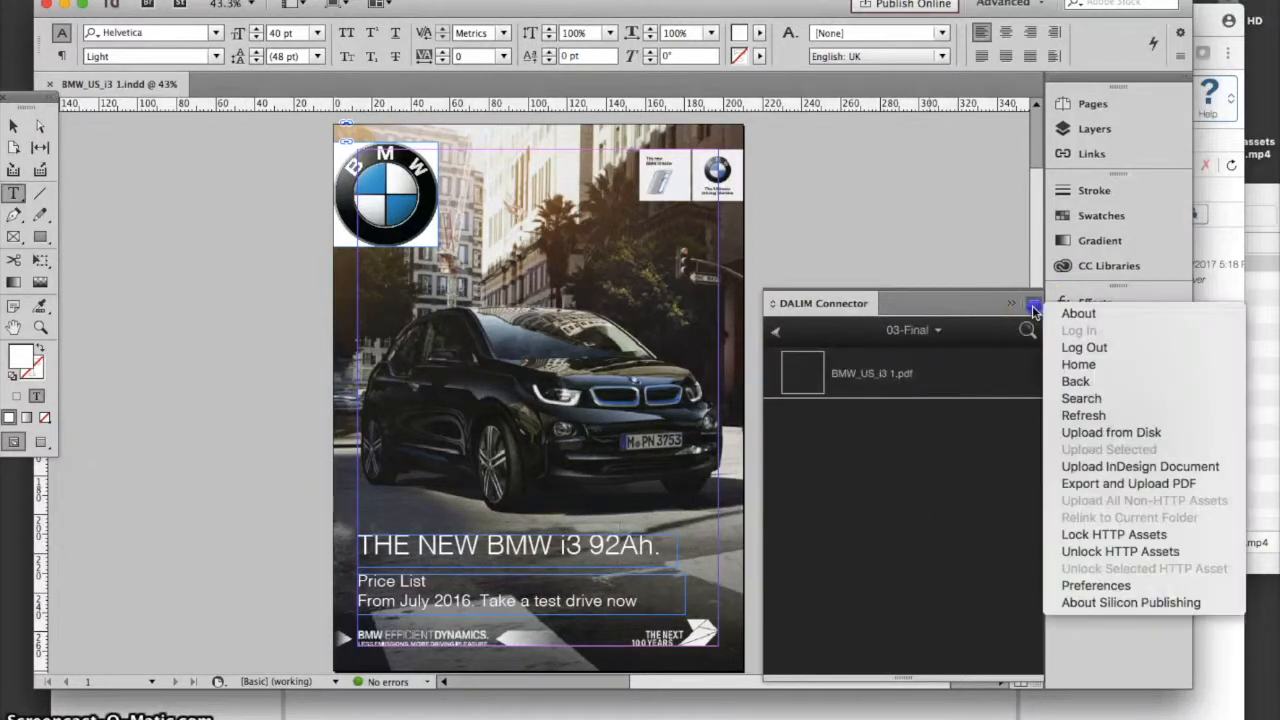
left_click(1110, 484)
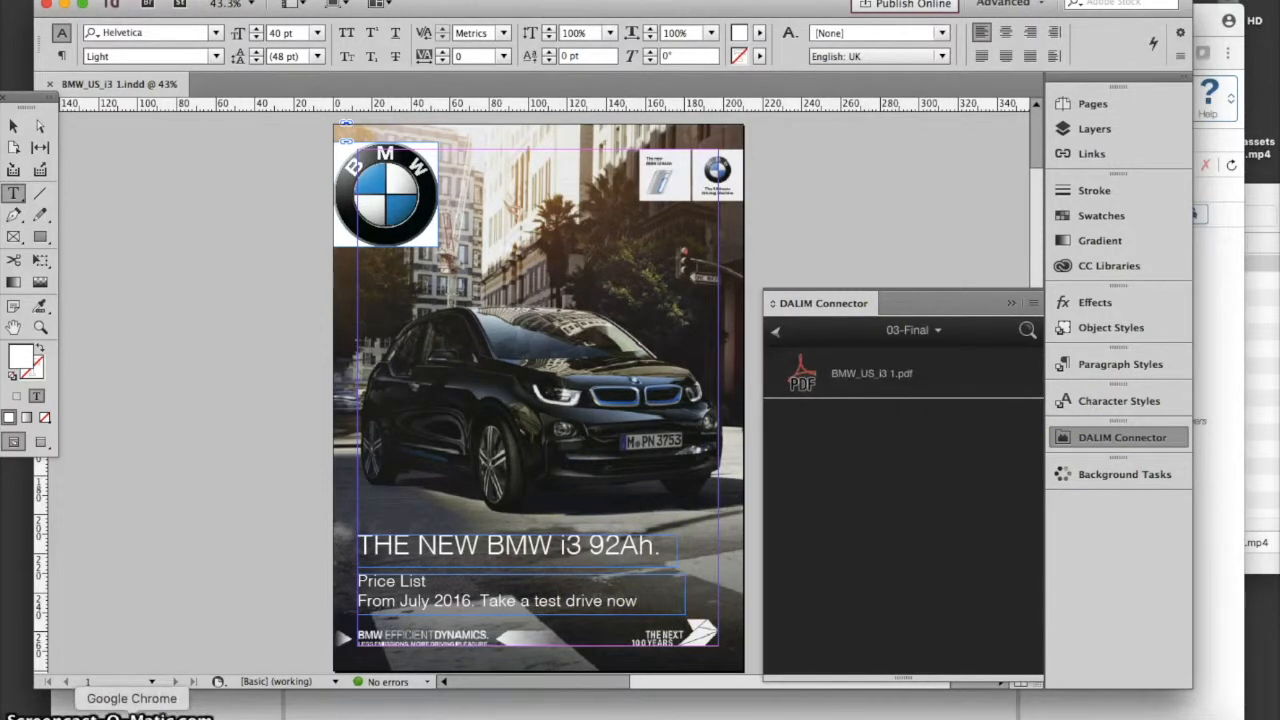
Switch to DALIM ES in Chrome, refresh the 03-Final documents, and check the workflow status of BMW_US_i3 1.pdf
left_click(131, 714)
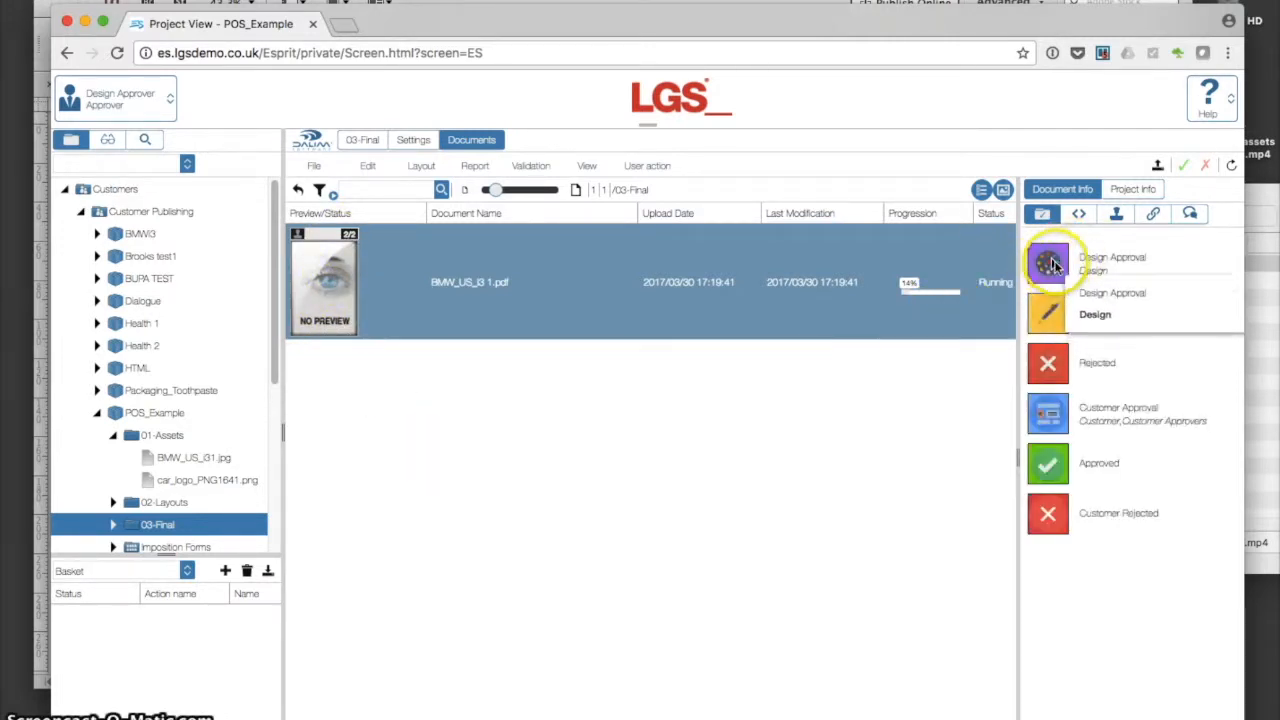
left_click(1231, 166)
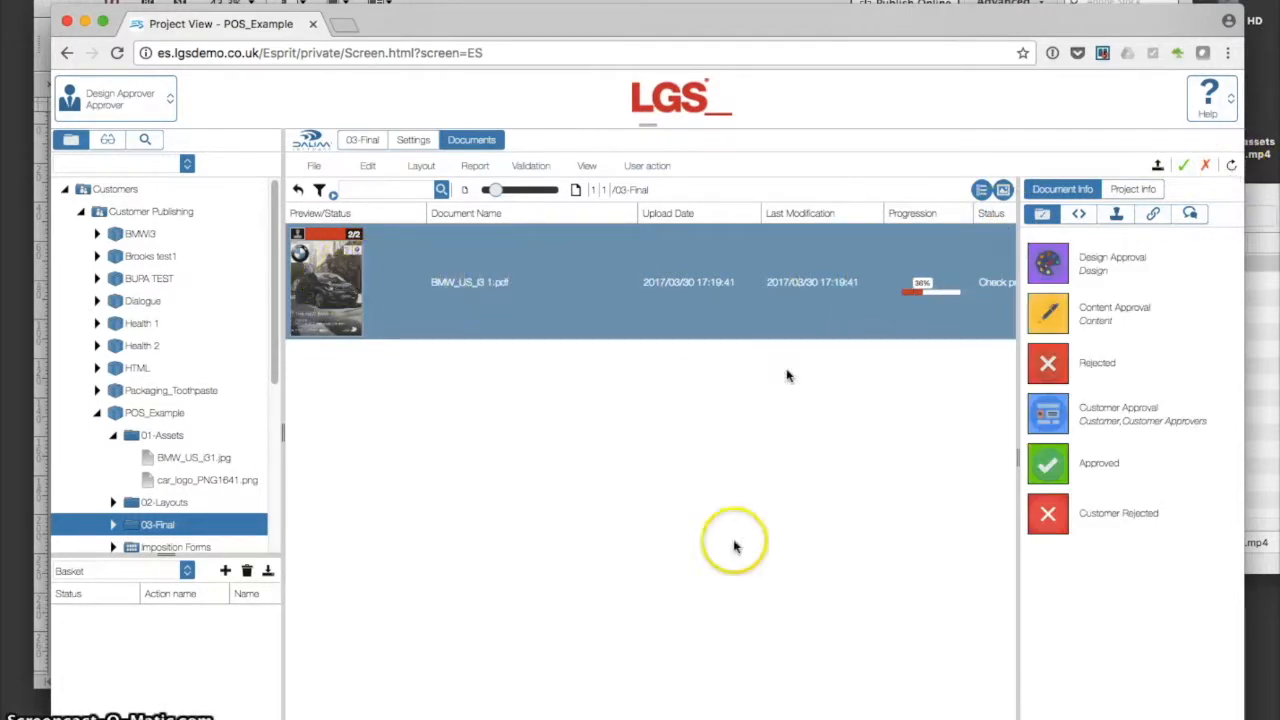
scroll(706, 536, "right", 3)
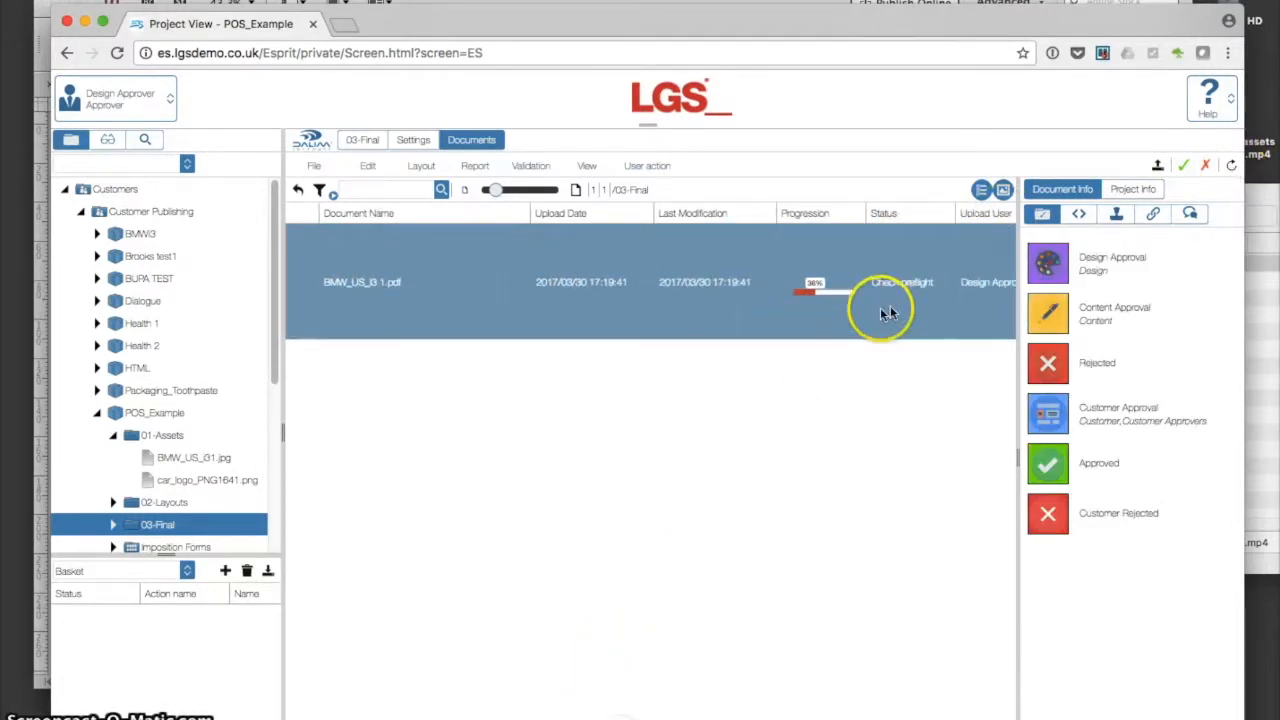
scroll(677, 705, "left", 3)
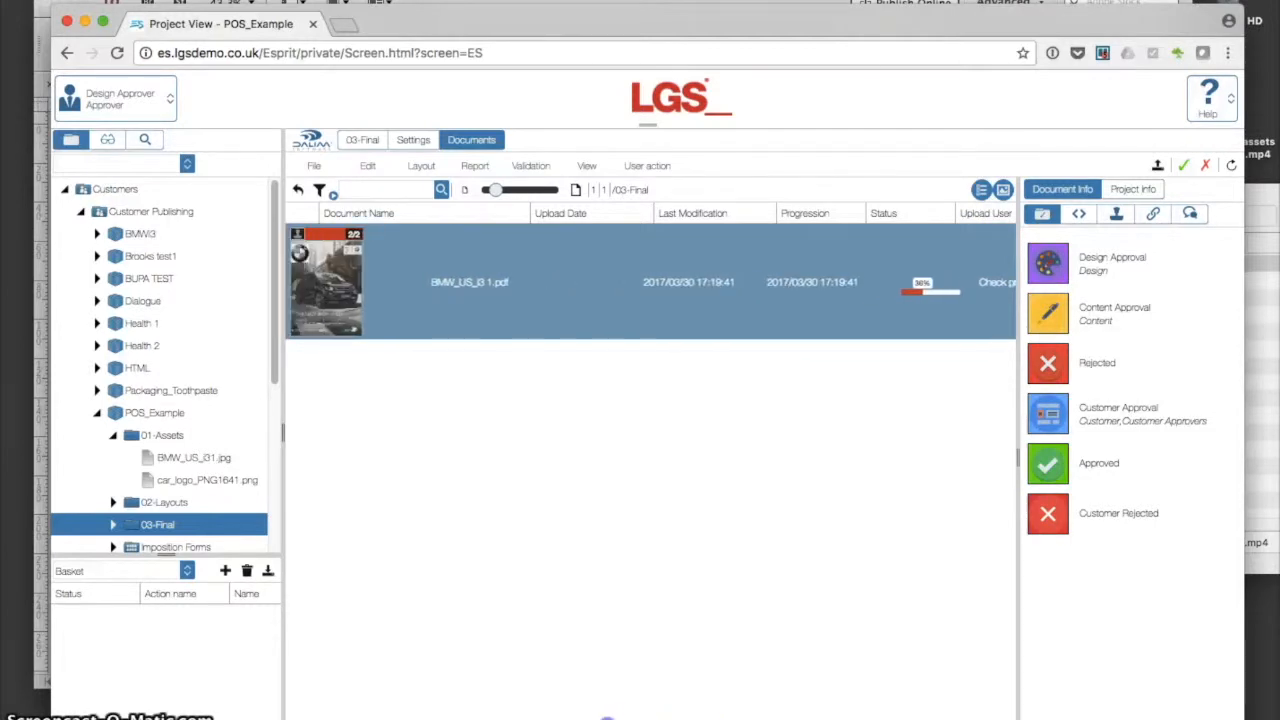
Open the Preflight PDF report for BMW_US_i3 1.pdf, review its errors and document overview, and close it
left_click(531, 166)
left_click(537, 170)
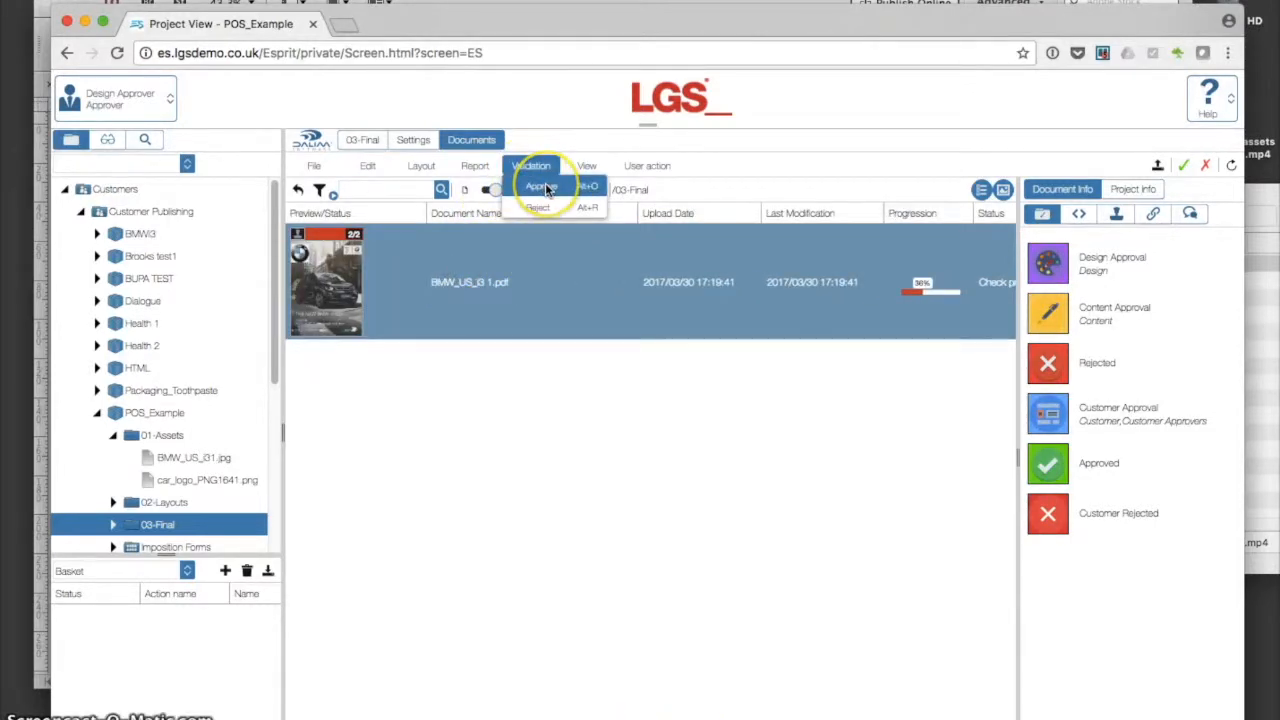
left_click(475, 166)
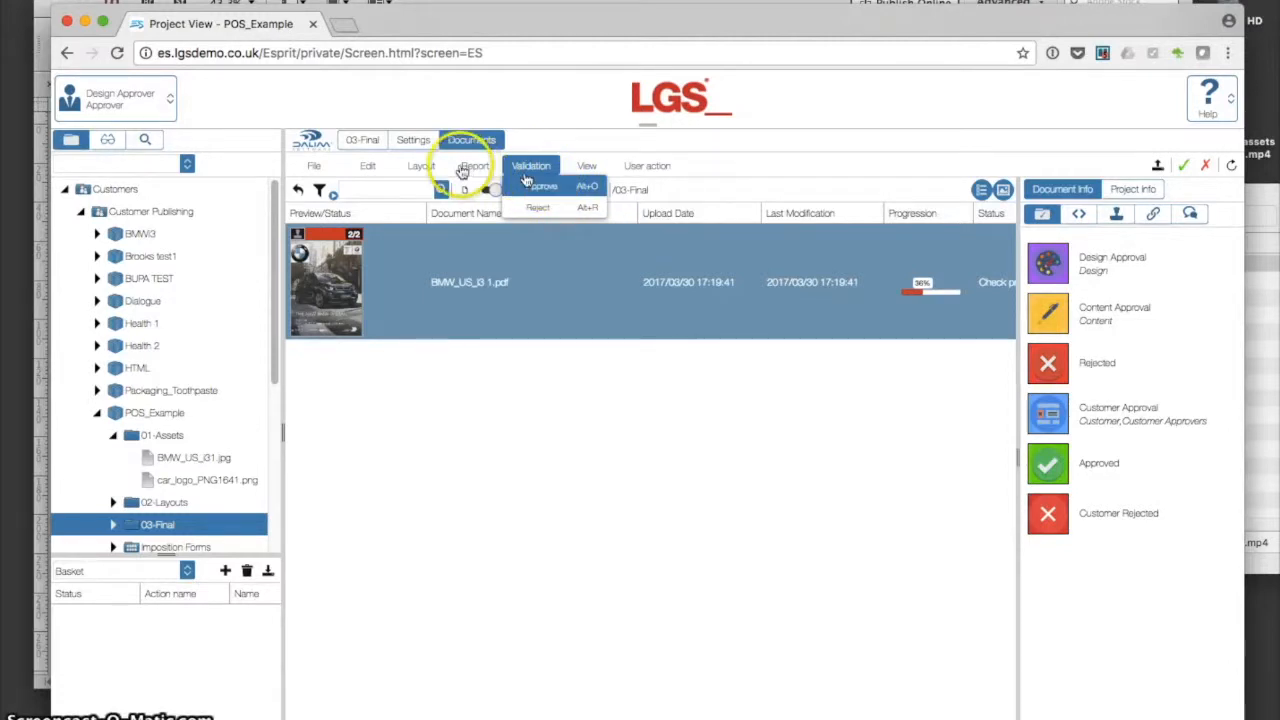
left_click(487, 186)
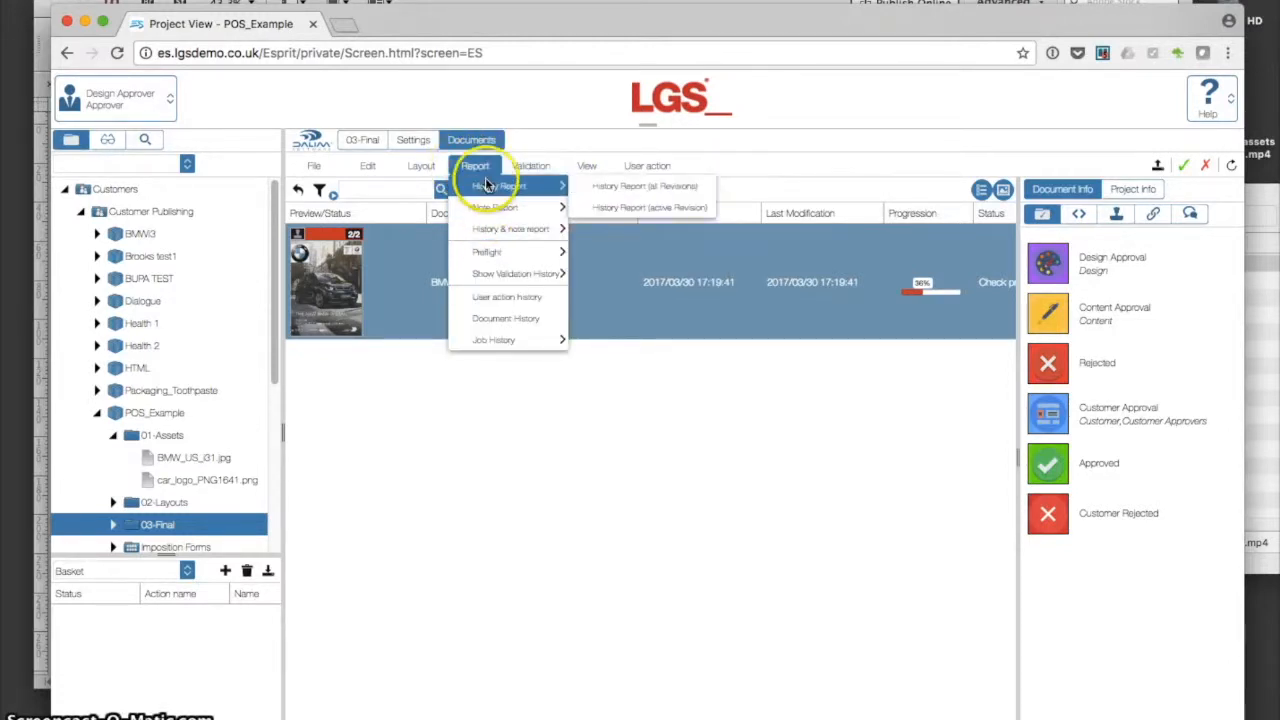
left_click(487, 252)
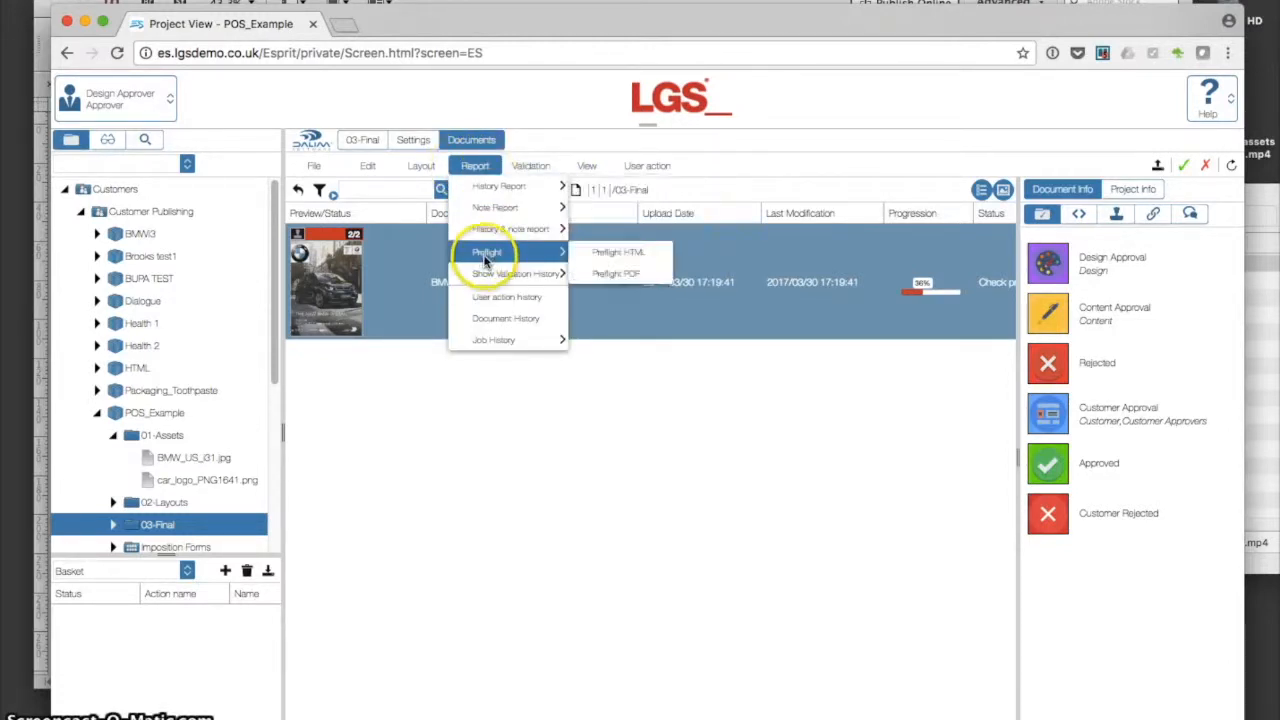
left_click(615, 273)
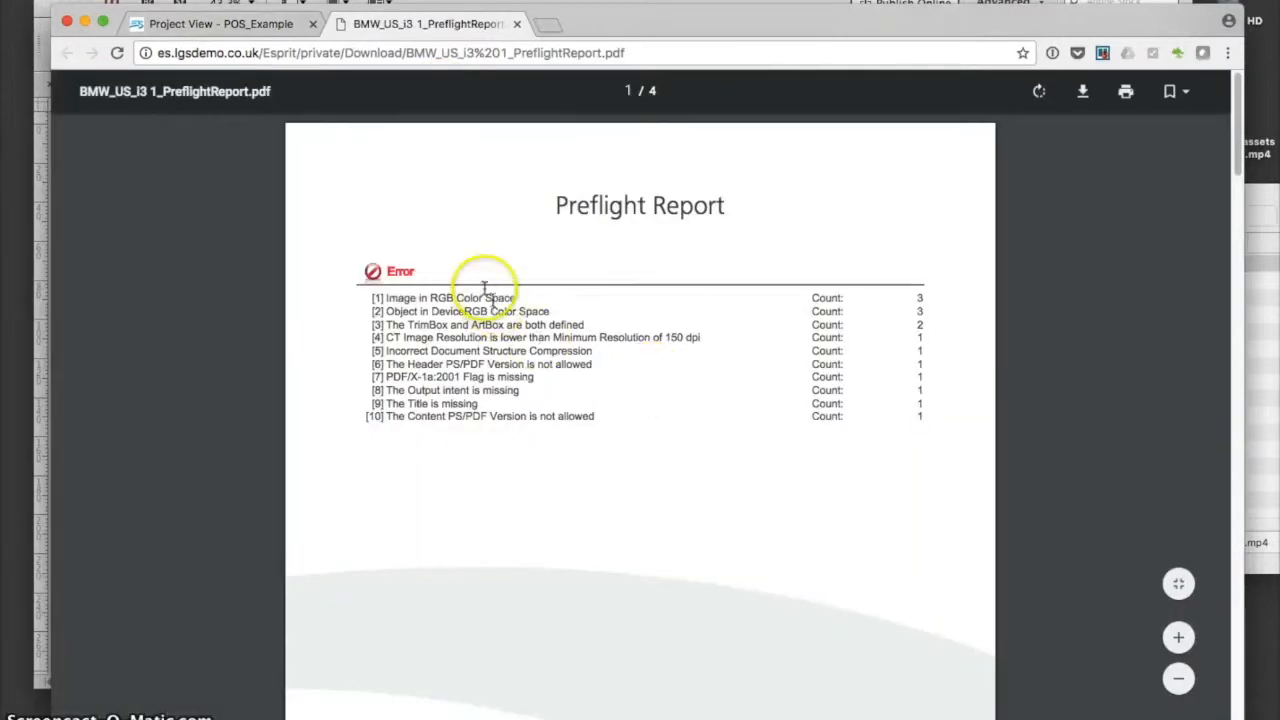
scroll(652, 382, "down", 8)
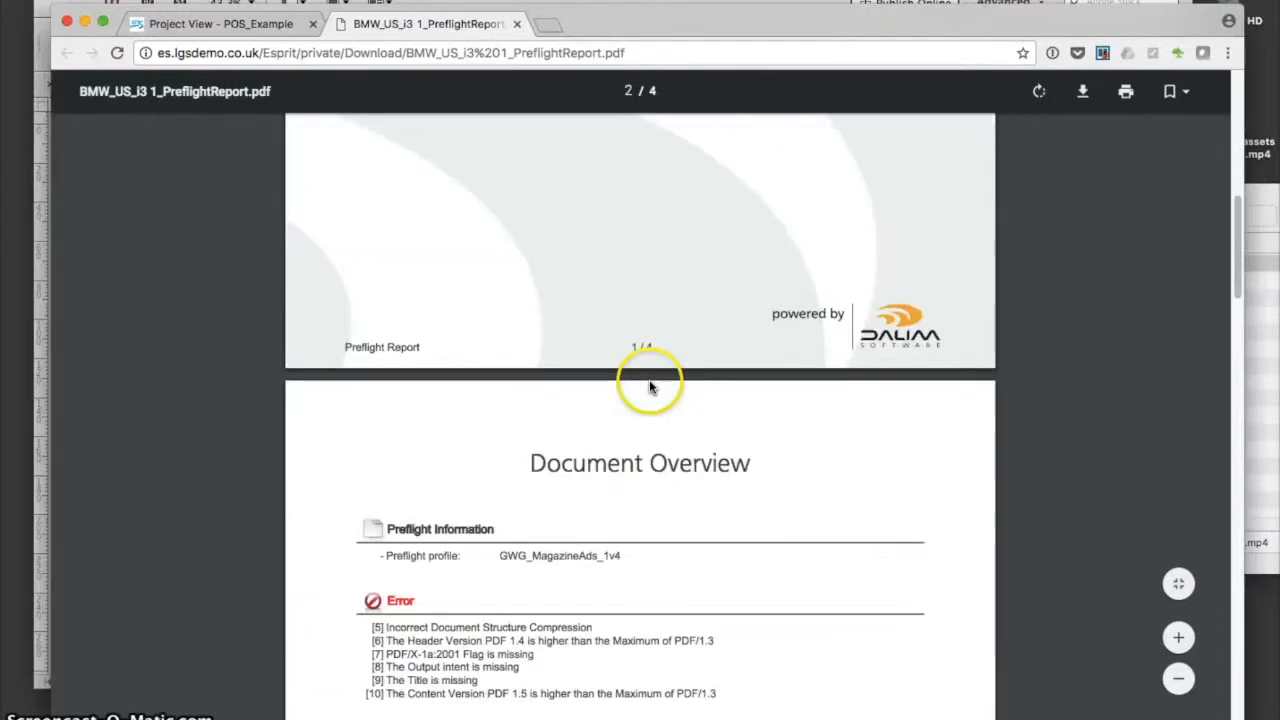
scroll(652, 386, "down", 10)
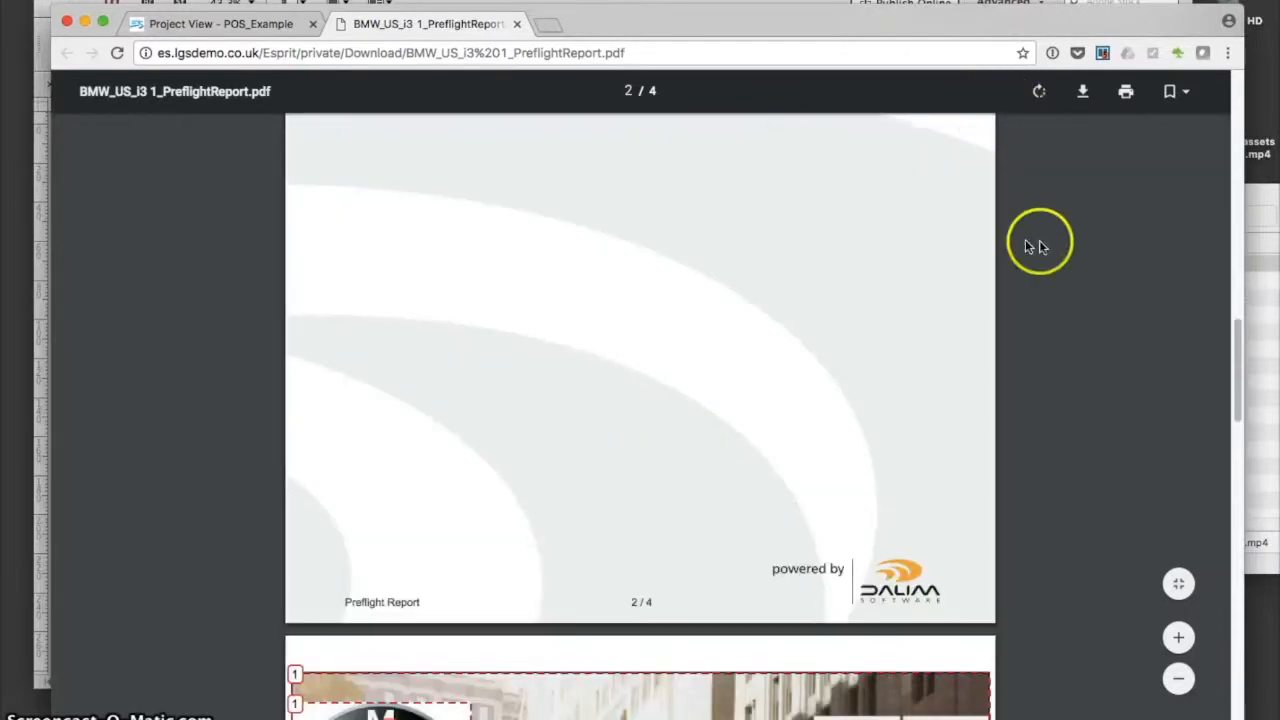
left_click(517, 23)
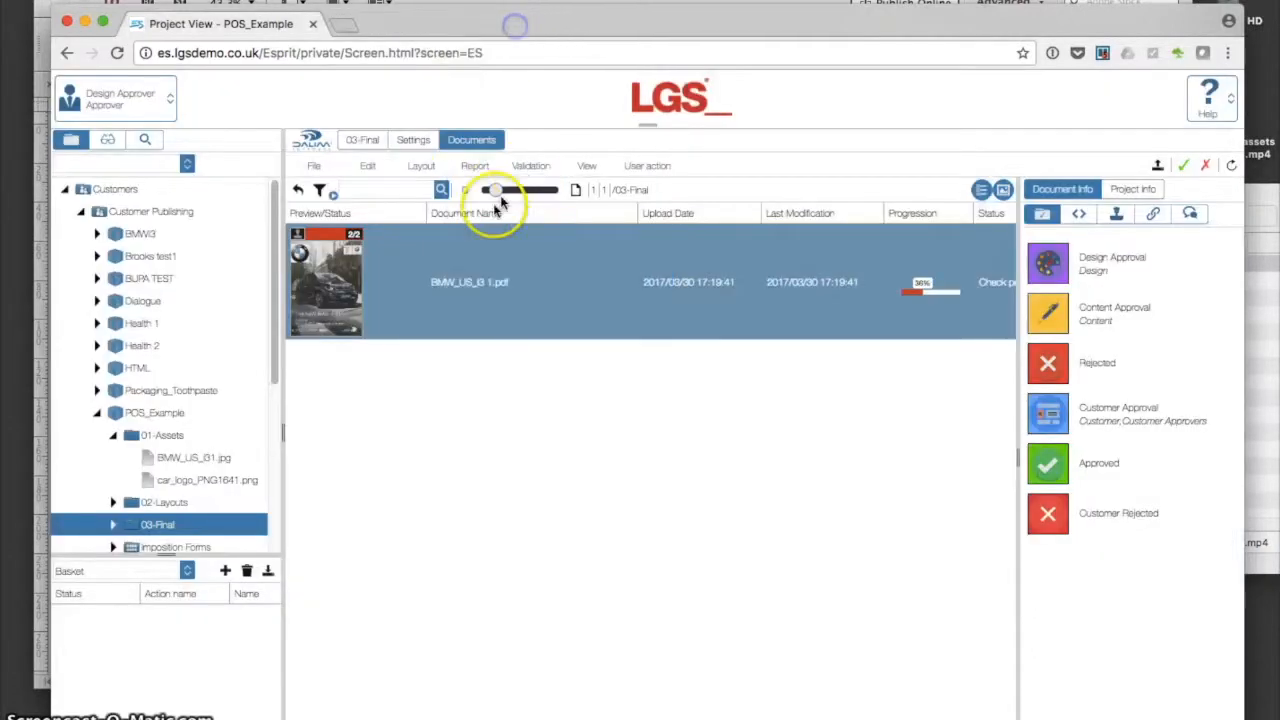
Approve BMW_US_i3 1.pdf at the preflight check
left_click(536, 168)
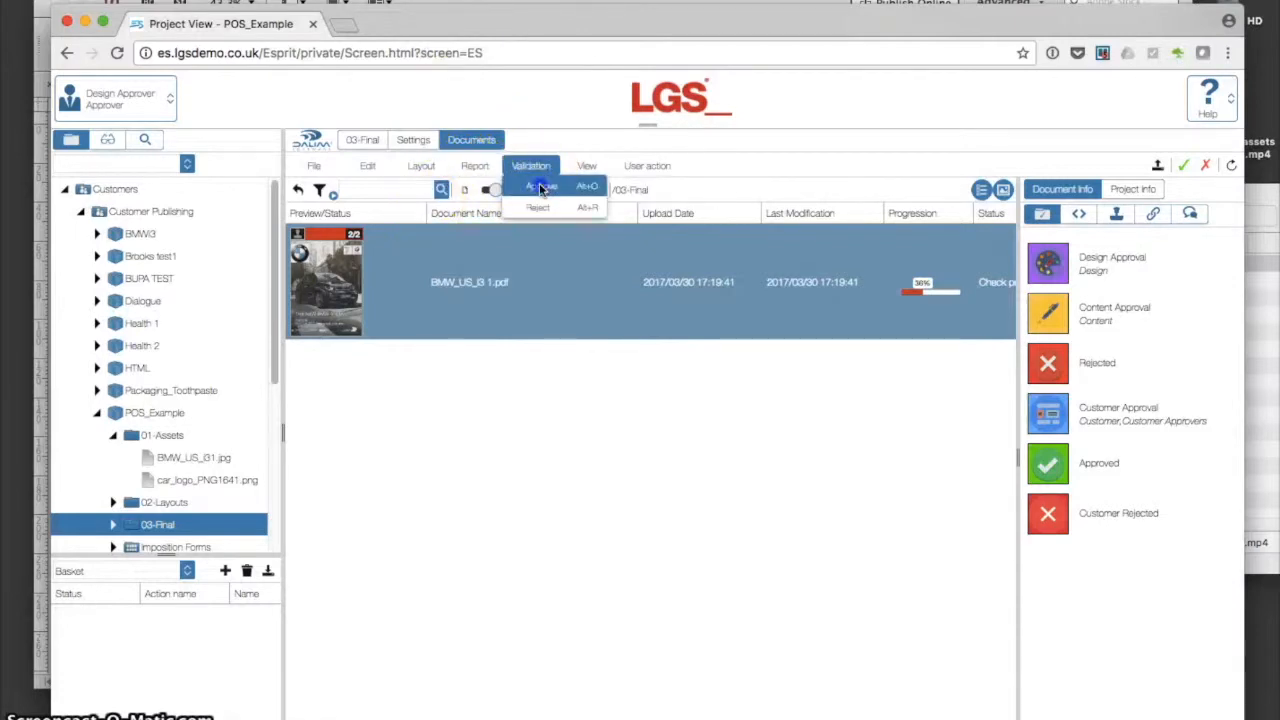
left_click(541, 189)
left_click(934, 666)
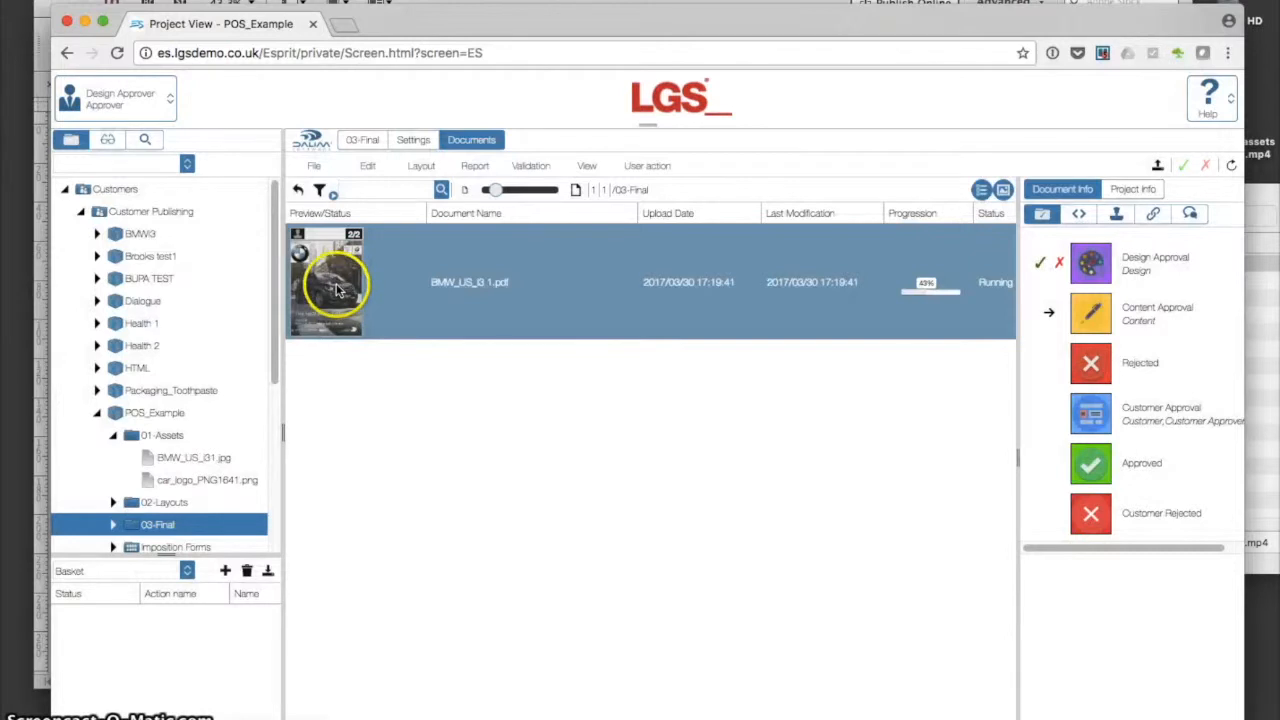
Open BMW_US_i3 1.pdf in the proof viewer and compare revision R2 with R1
double_click(337, 290)
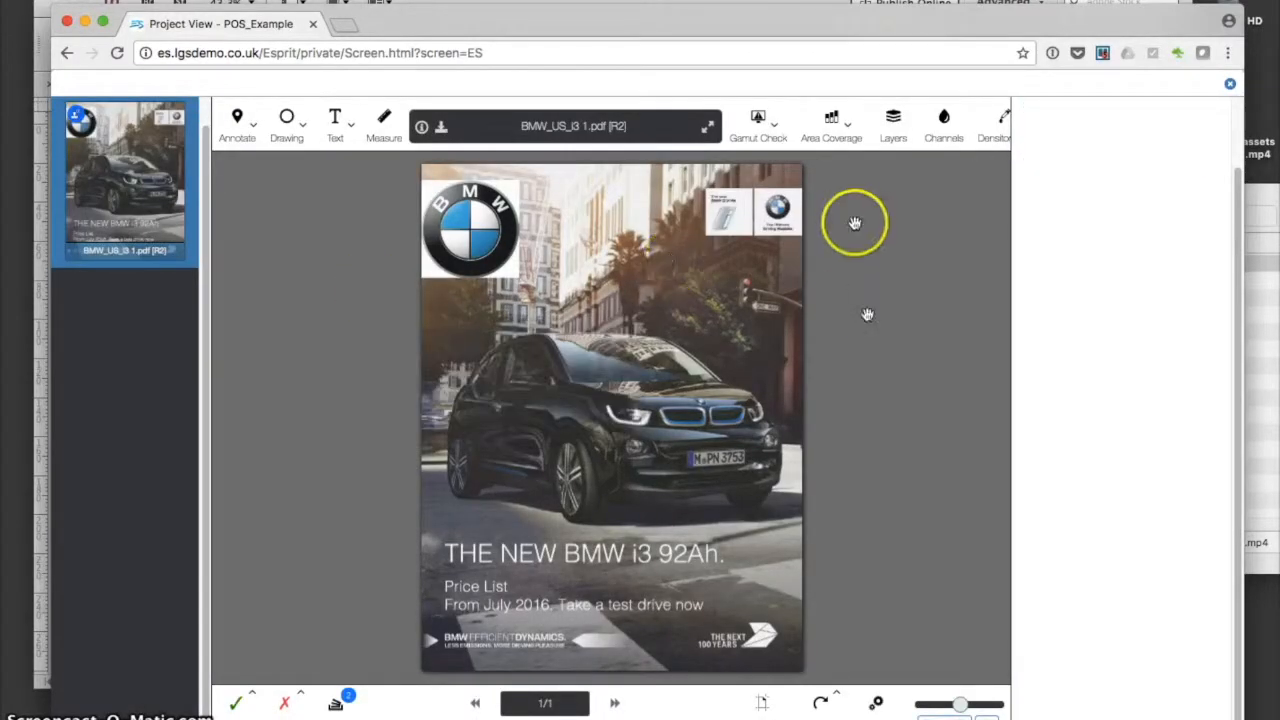
left_click(337, 706)
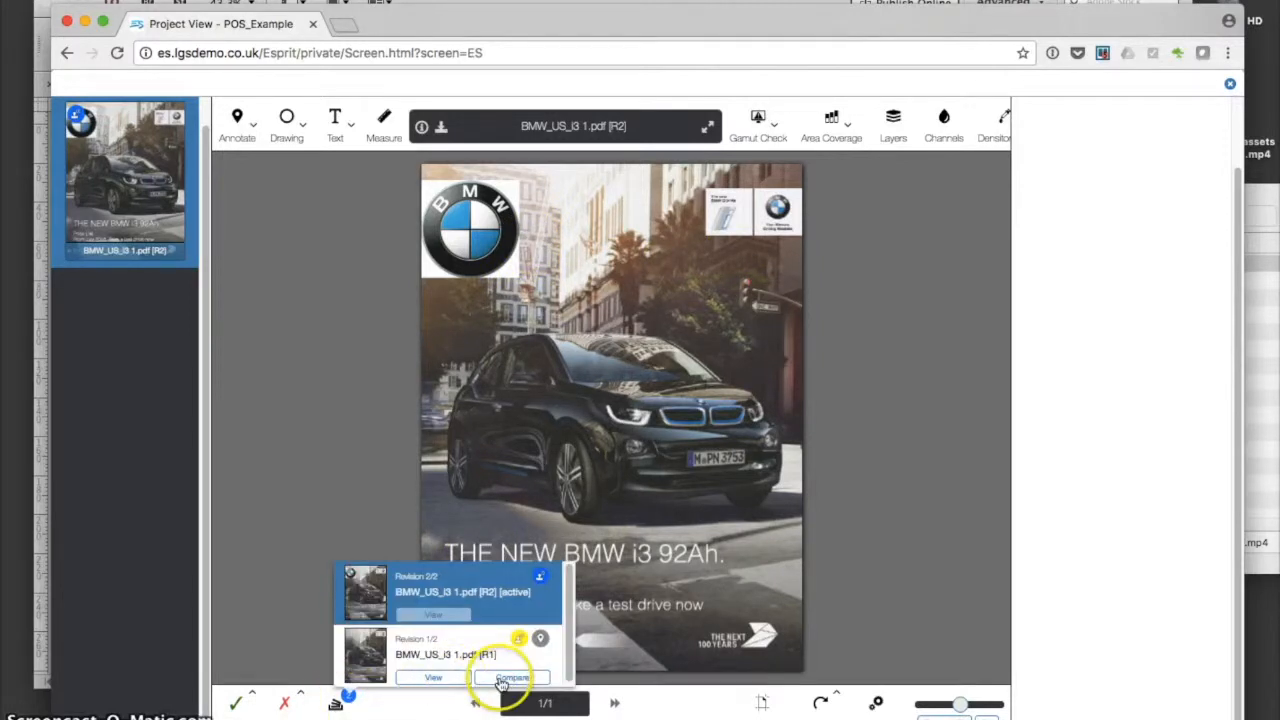
left_click(505, 679)
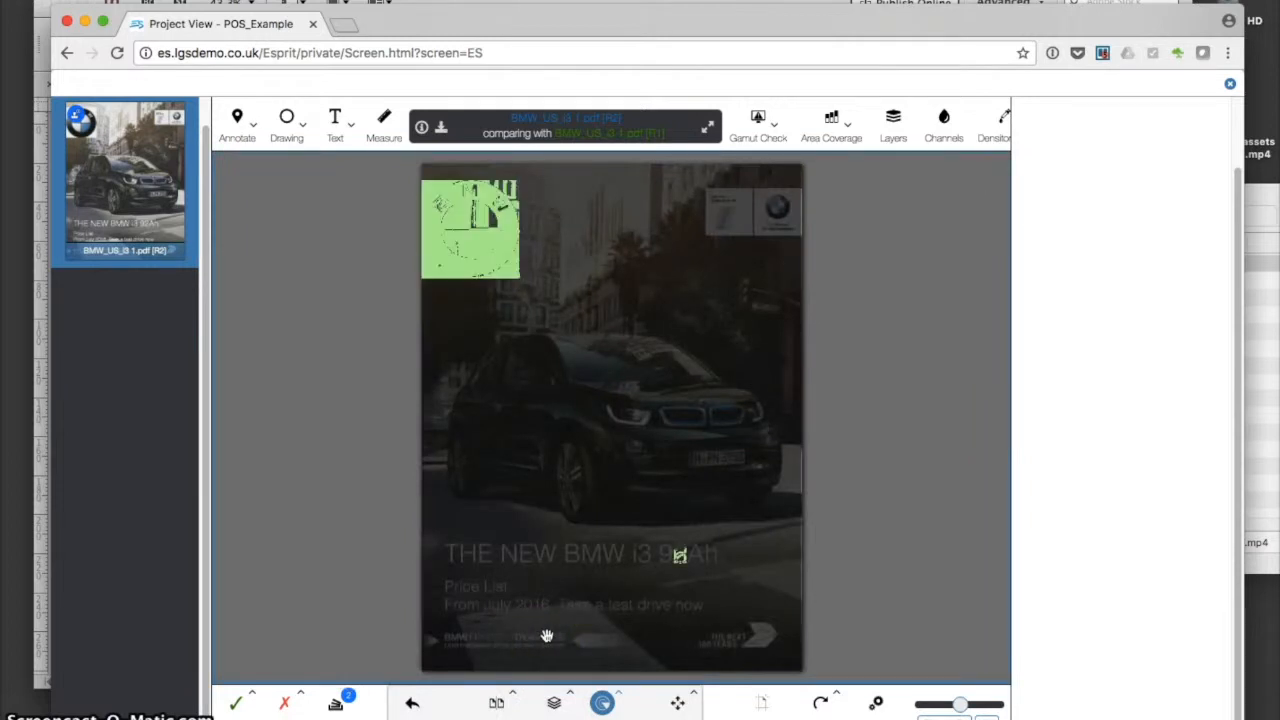
Examine the logo and headline changes between the revisions in side-by-side, sliding overlay and difference comparison modes
left_click(498, 703)
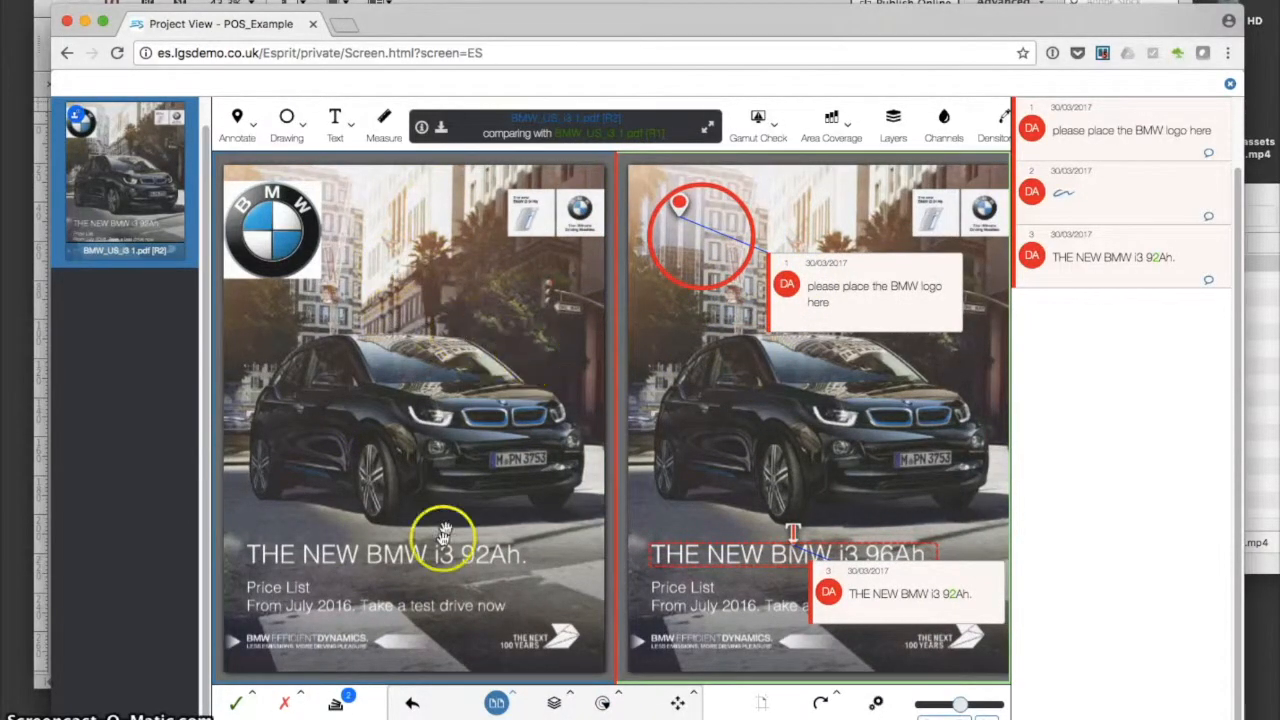
left_click(556, 703)
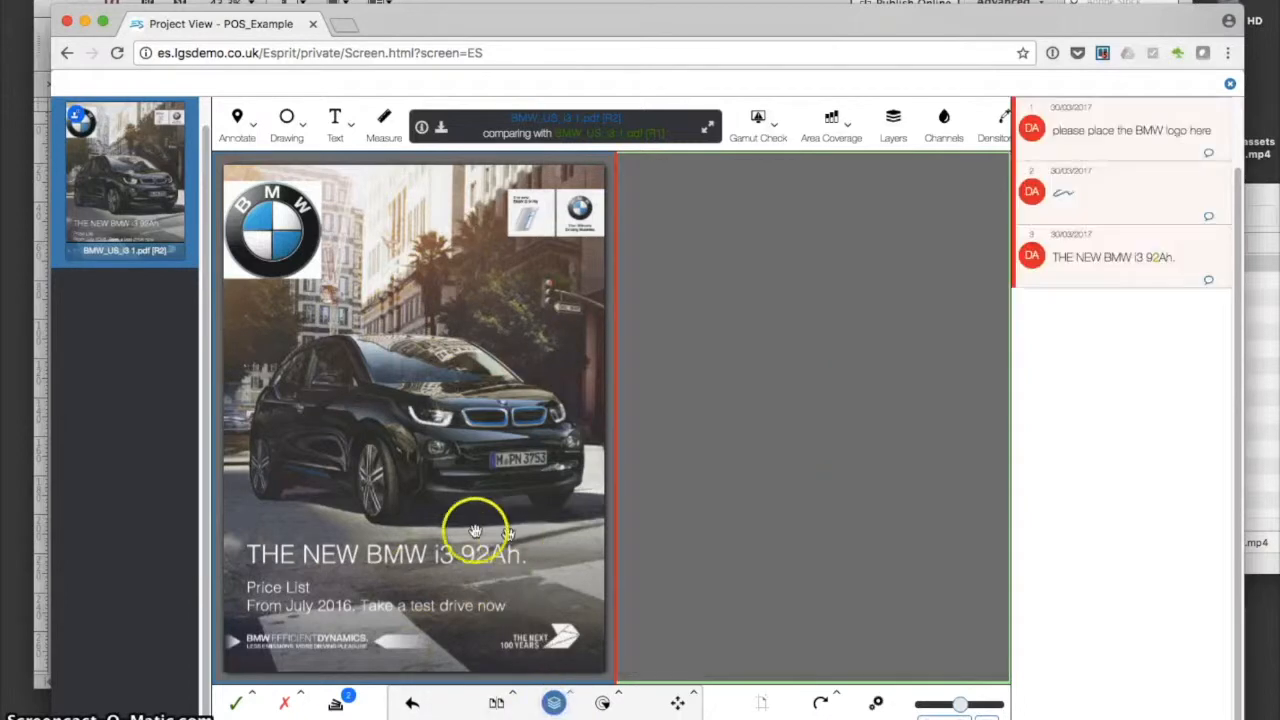
left_click_drag(612, 482, 570, 472)
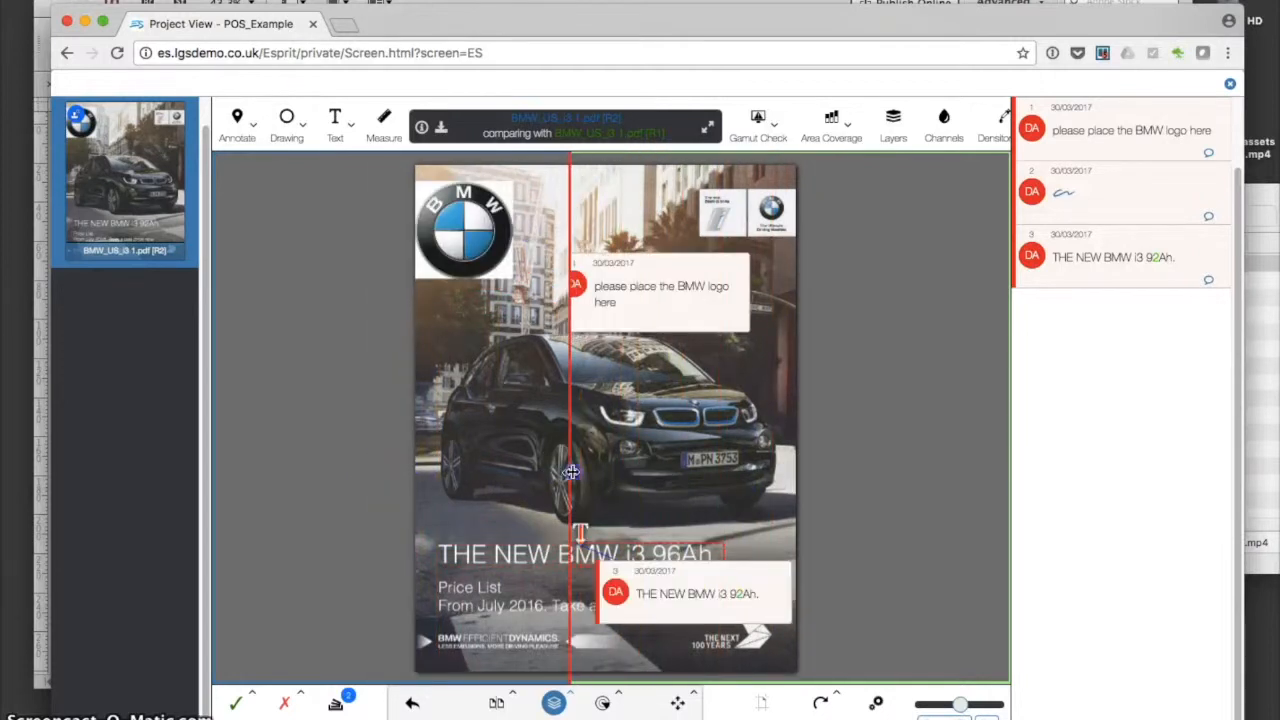
left_click(601, 702)
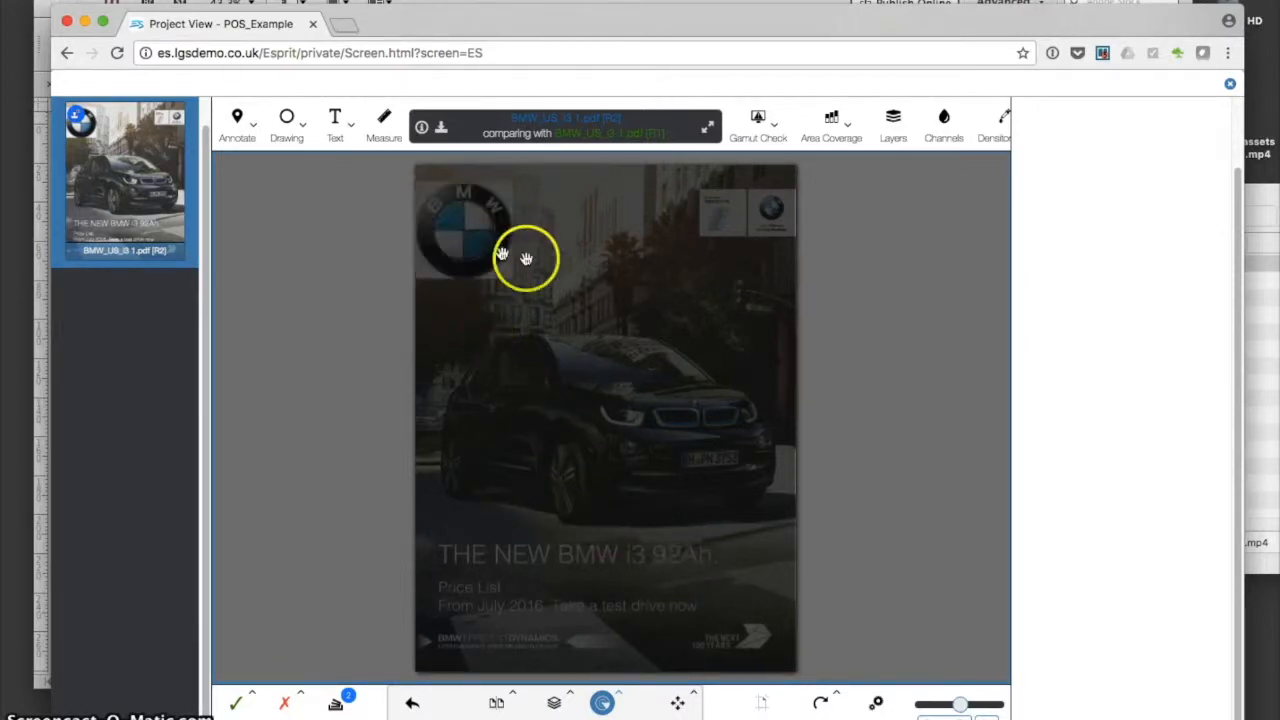
left_click(496, 703)
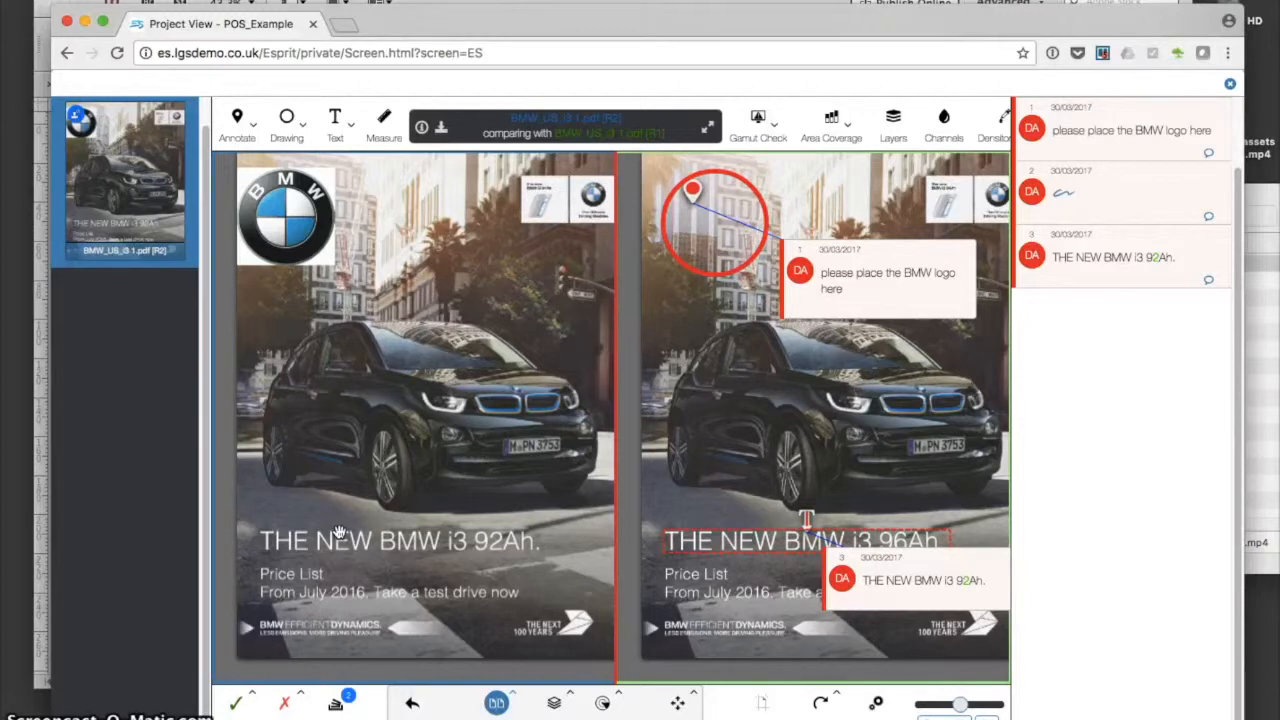
left_click(379, 708)
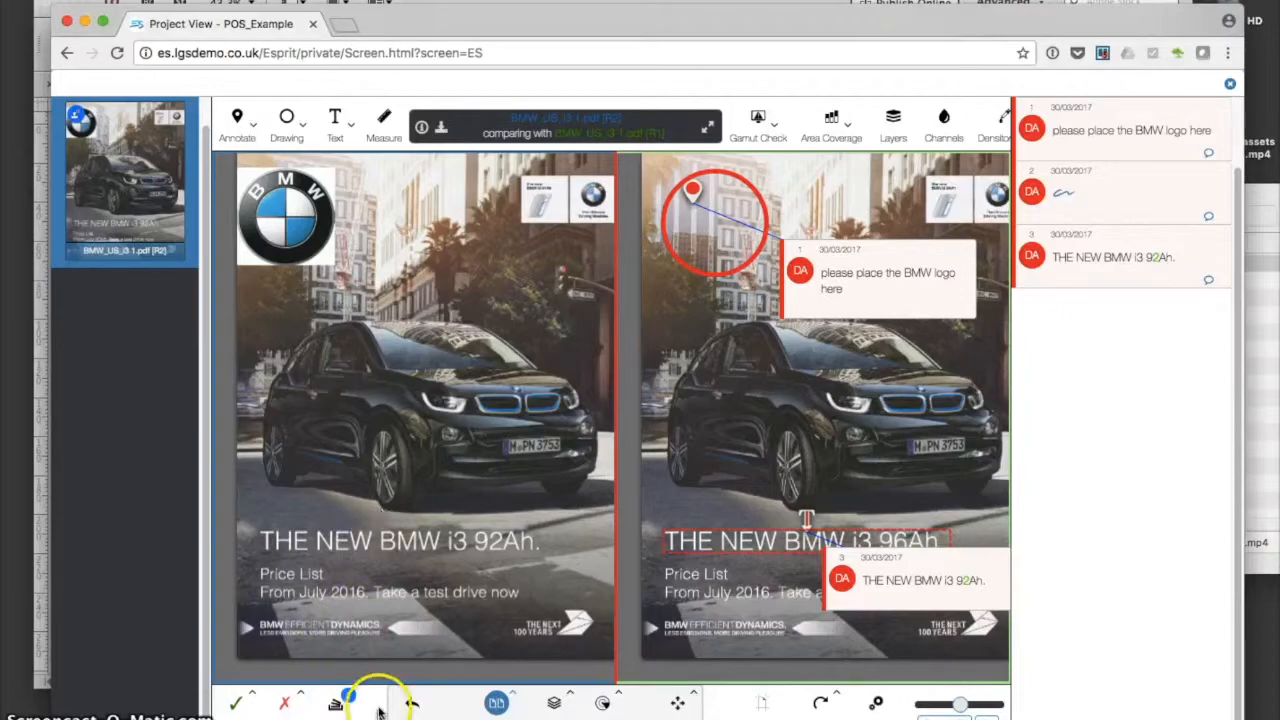